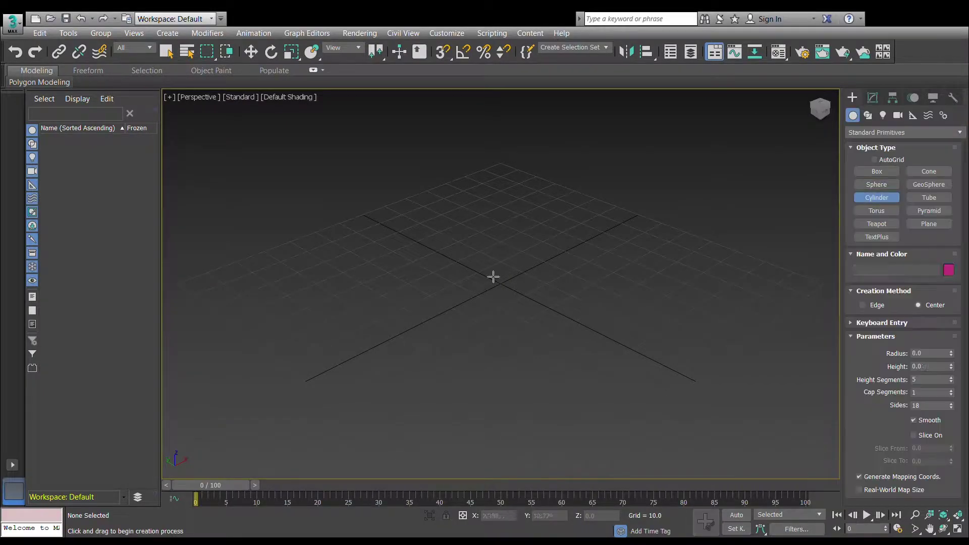
- Draw a flat base cylinder on the grid and raise its Sides for a smoother edge
{"action": "left_click_drag", "start_coordinate": [493, 277], "coordinate": [583, 283]}
{"action": "left_click", "coordinate": [583, 263]}
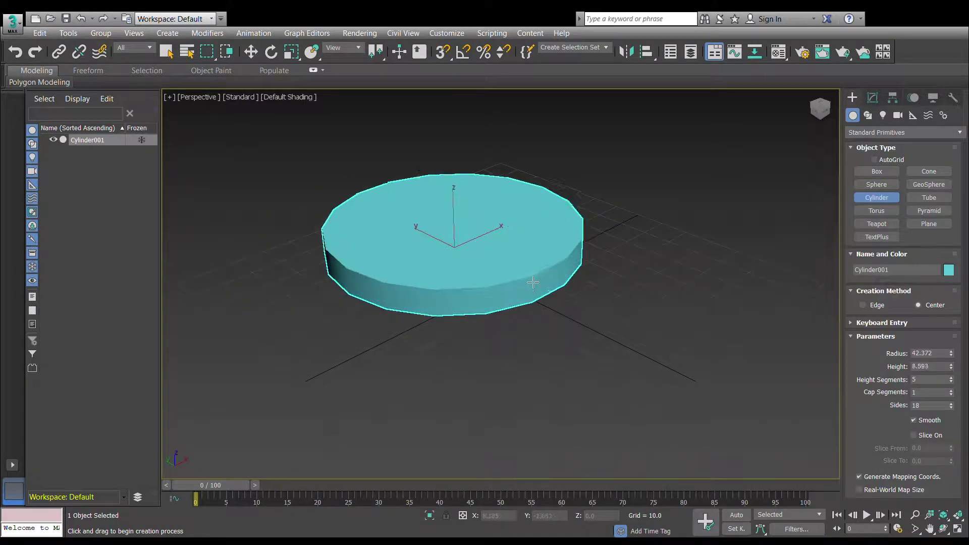
{"action": "key", "text": "w"}
{"action": "middle_click_drag", "start_coordinate": [494, 303], "coordinate": [495, 262], "text": "alt"}
{"action": "left_click", "coordinate": [872, 97]}
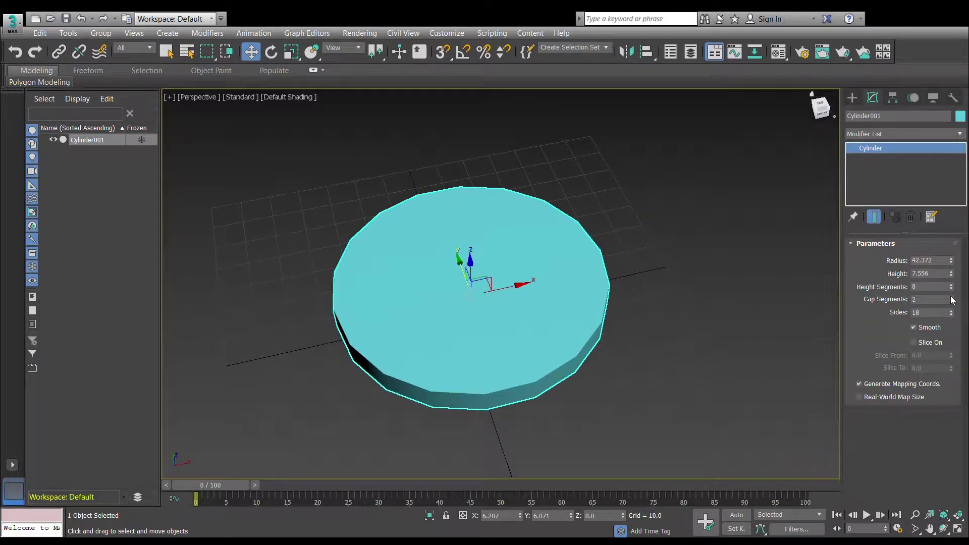
{"action": "left_click_drag", "start_coordinate": [952, 313], "coordinate": [902, 102]}
- Convert the cylinder to Editable Poly and bevel its top outer ring into a raised rim
{"action": "right_click", "coordinate": [495, 398]}
{"action": "left_click", "coordinate": [373, 380]}
{"action": "key", "text": "4"}
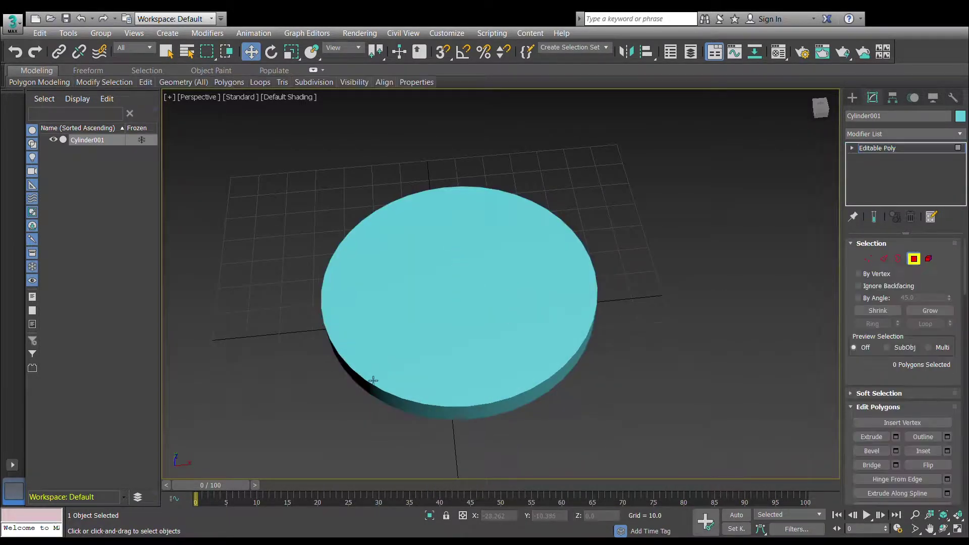
{"action": "left_click", "coordinate": [418, 393], "text": "shift"}
{"action": "scroll", "coordinate": [418, 393], "scroll_direction": "up", "scroll_amount": 3}
{"action": "left_click", "coordinate": [871, 450]}
{"action": "left_click_drag", "start_coordinate": [475, 212], "coordinate": [475, 179]}
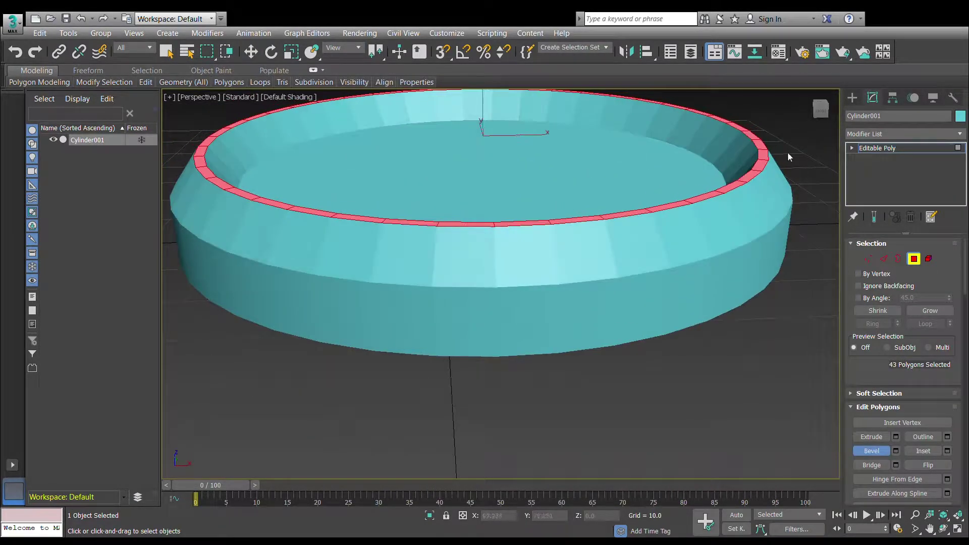
{"action": "scroll", "coordinate": [475, 178], "scroll_direction": "down", "scroll_amount": 3}
- Select a ring of dial-face polygons to become the hour markers
{"action": "left_click", "coordinate": [491, 391]}
{"action": "mouse_move", "coordinate": [491, 392]}
{"action": "middle_mouse_down", "text": "alt"}
{"action": "mouse_move", "coordinate": [447, 317]}
{"action": "mouse_move", "coordinate": [438, 263]}
{"action": "mouse_move", "coordinate": [438, 323]}
{"action": "mouse_move", "coordinate": [653, 300]}
{"action": "middle_mouse_up", "text": "alt"}
{"action": "key", "text": "r"}
{"action": "key", "text": "ctrl+z"}
{"action": "scroll", "coordinate": [653, 299], "scroll_direction": "up", "scroll_amount": 2}
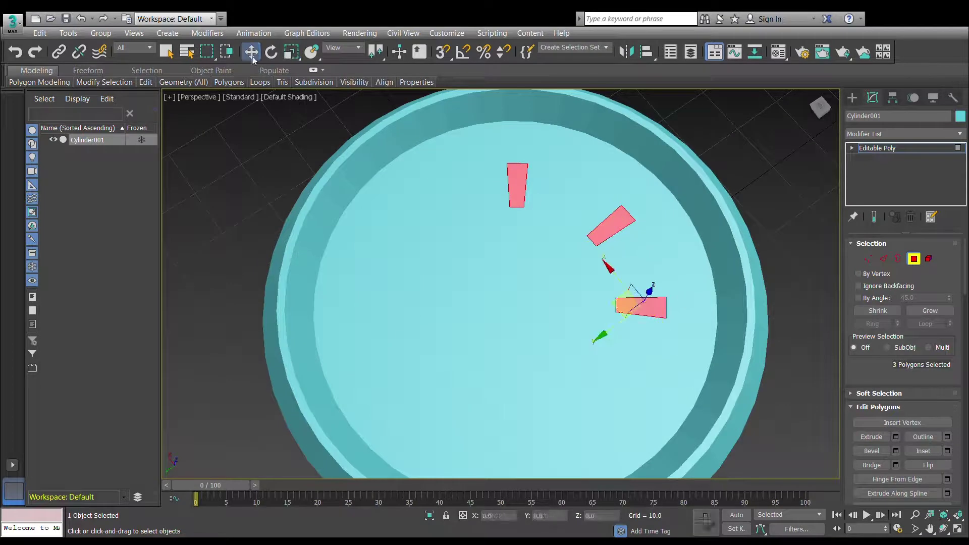
{"action": "key", "text": "ctrl+z"}
{"action": "left_click", "coordinate": [573, 399], "text": "ctrl"}
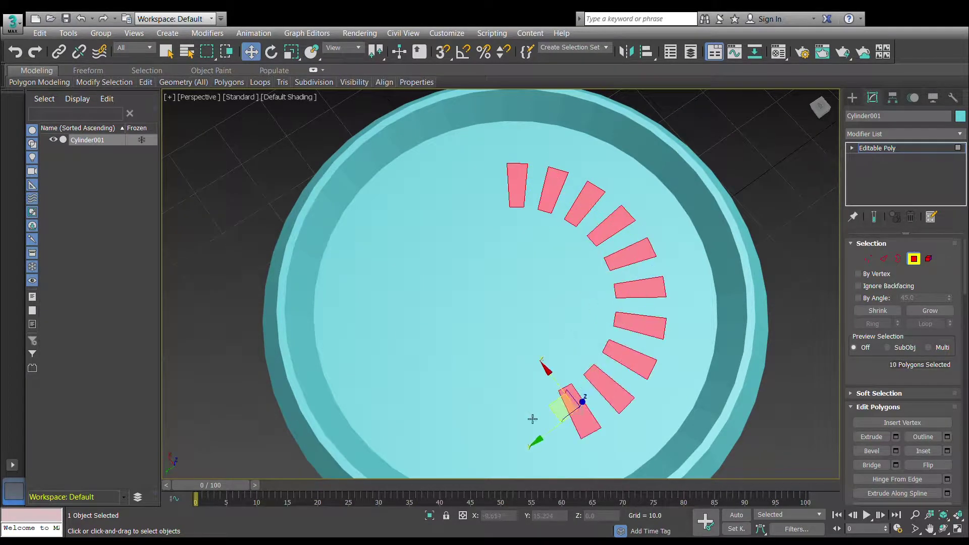
{"action": "left_click", "coordinate": [454, 409], "text": "ctrl"}
{"action": "left_click", "coordinate": [390, 323], "text": "ctrl"}
{"action": "left_click", "coordinate": [443, 216], "text": "ctrl"}
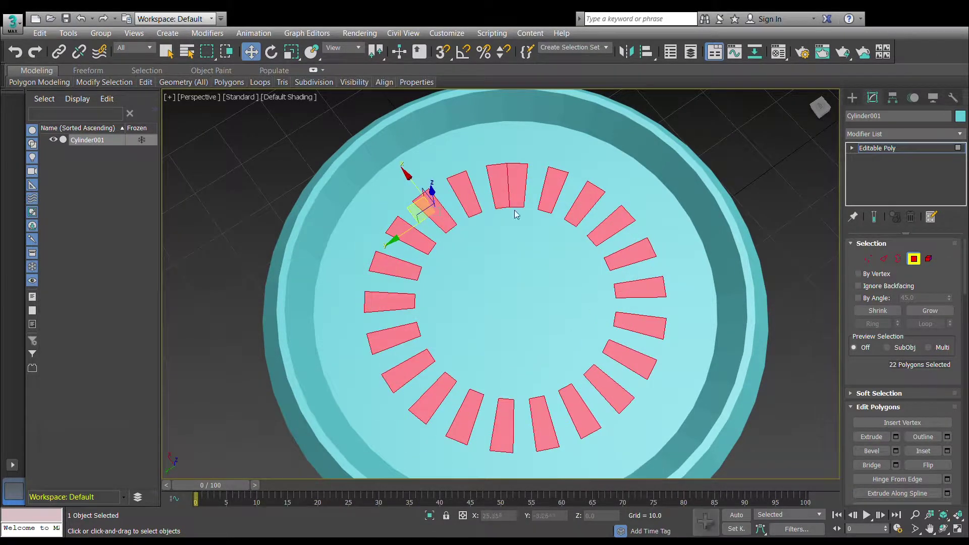
{"action": "left_click", "coordinate": [871, 450]}
- Bevel the selected dial polygons into tapered insets and colour the marker ring yellow
{"action": "left_click_drag", "start_coordinate": [398, 353], "coordinate": [412, 385]}
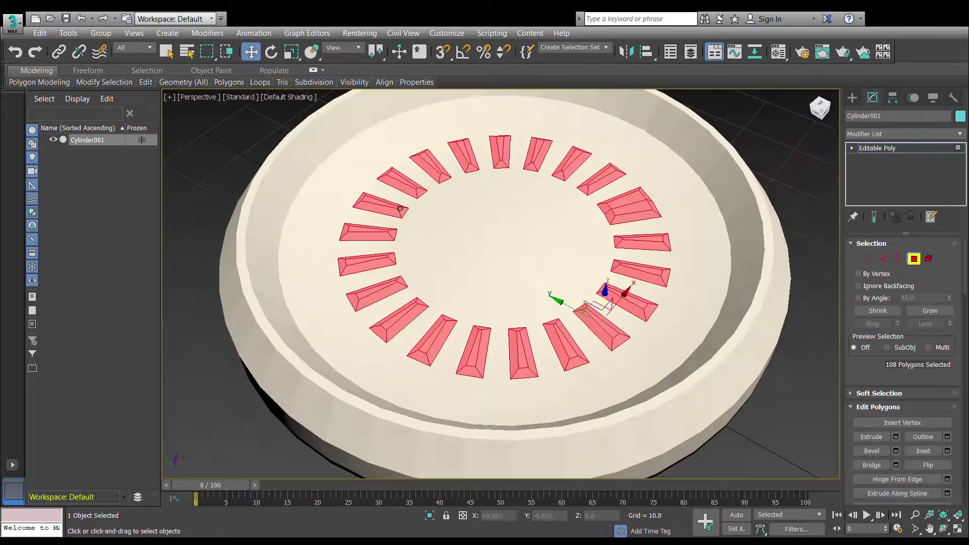
{"action": "middle_click_drag", "start_coordinate": [400, 208], "coordinate": [563, 155], "text": "alt"}
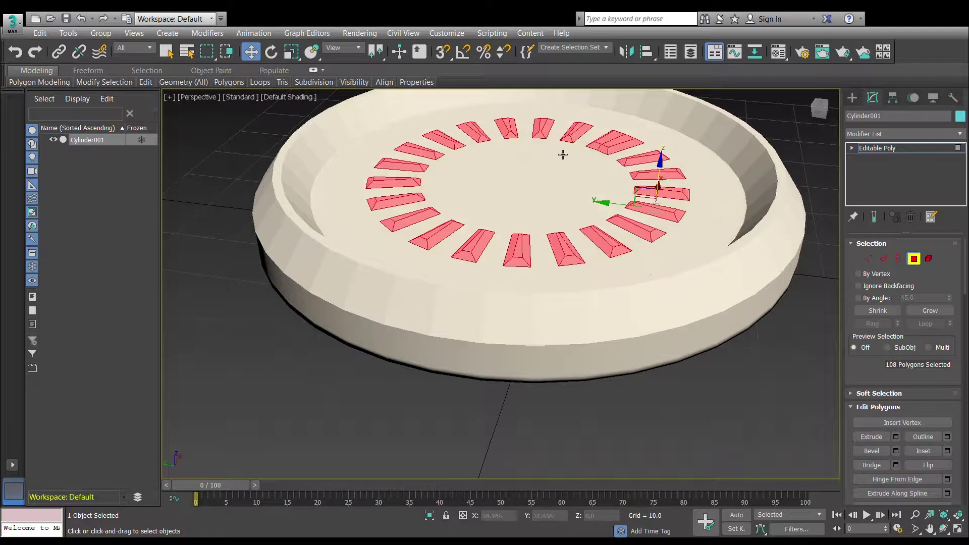
{"action": "middle_click_drag", "start_coordinate": [483, 145], "coordinate": [834, 209], "text": "alt"}
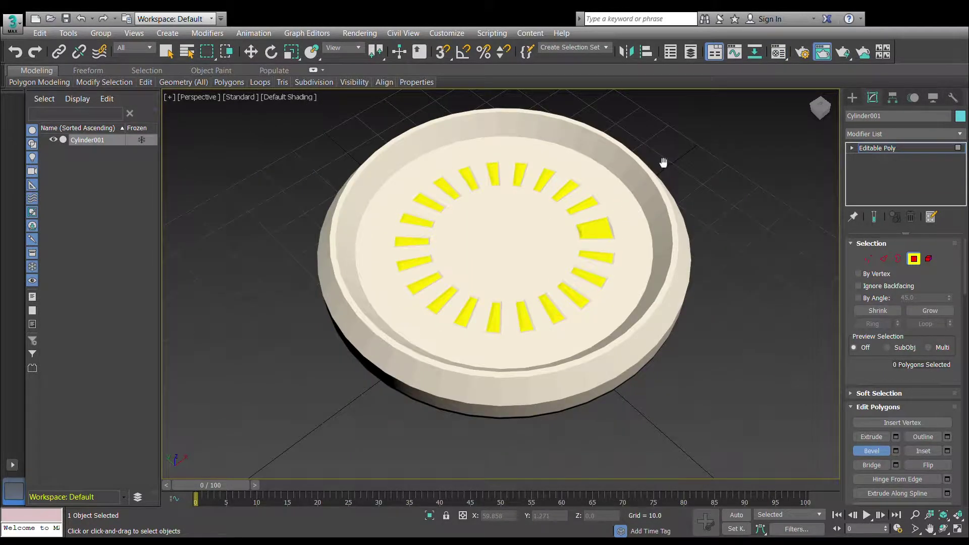
{"action": "middle_click_drag", "start_coordinate": [566, 166], "coordinate": [581, 236], "text": "alt"}
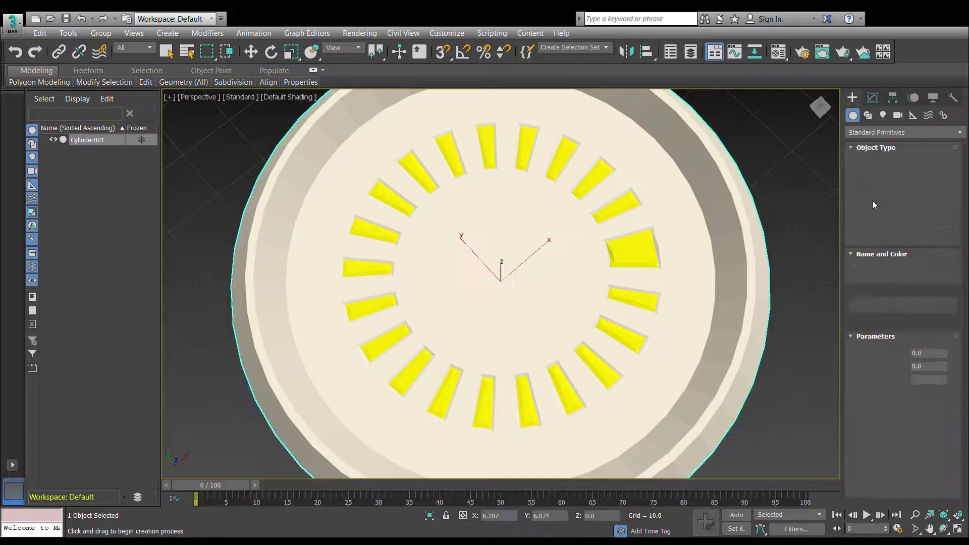
- Frame the small centre hub cylinder and convert it to Editable Poly
{"action": "key", "text": "z"}
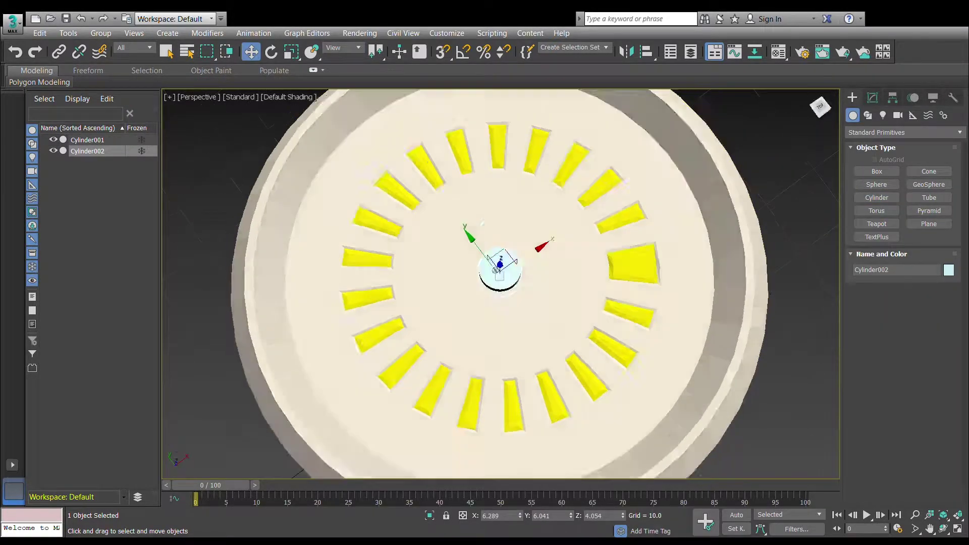
{"action": "left_click", "coordinate": [872, 98]}
{"action": "right_click", "coordinate": [876, 152]}
{"action": "left_click", "coordinate": [898, 273]}
{"action": "left_click", "coordinate": [913, 259]}
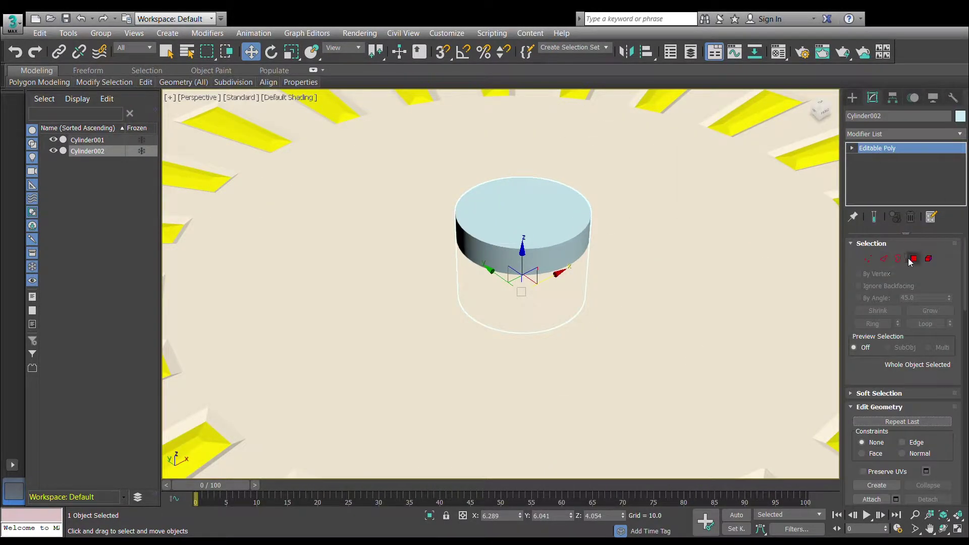
- Bevel the hub's top ring upward and inward, then loop-select its side polygons
{"action": "left_click", "coordinate": [517, 236]}
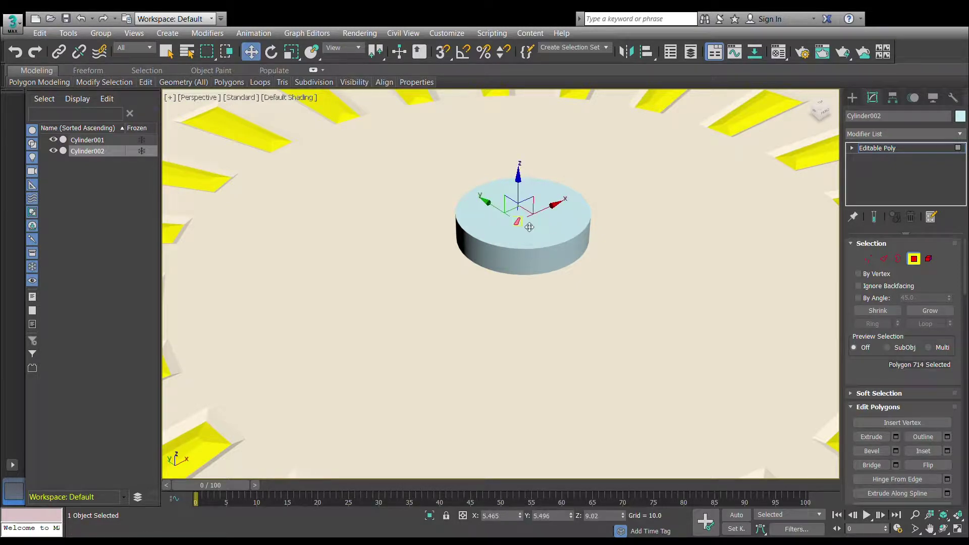
{"action": "key", "text": "z"}
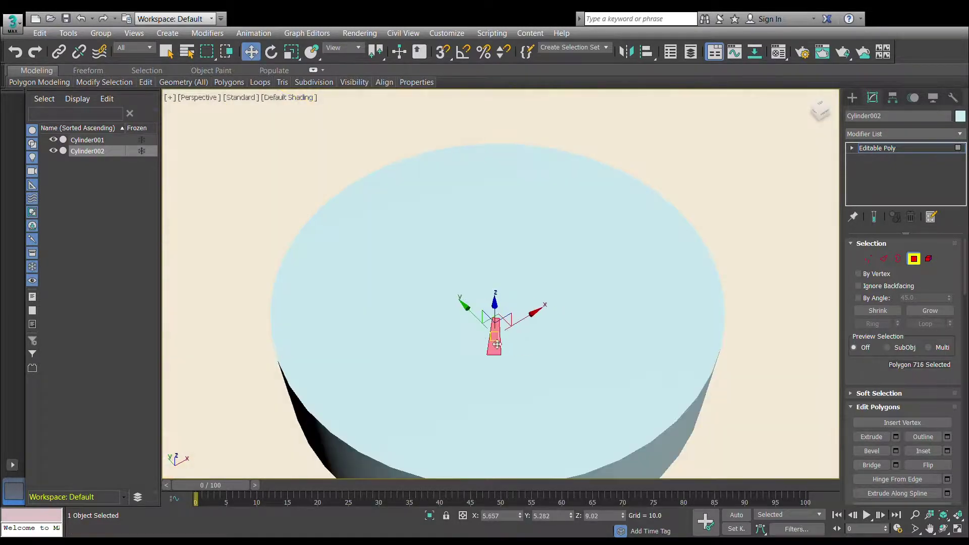
{"action": "left_click", "coordinate": [492, 342]}
{"action": "left_click_drag", "start_coordinate": [546, 322], "coordinate": [546, 298]}
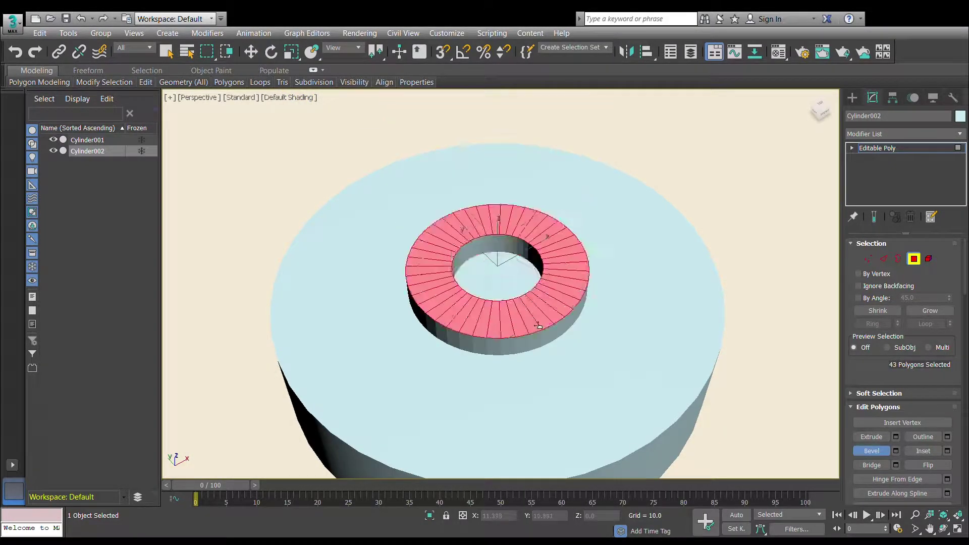
{"action": "left_click", "coordinate": [555, 282]}
{"action": "mouse_move", "coordinate": [555, 283]}
{"action": "middle_mouse_down", "text": "alt"}
{"action": "mouse_move", "coordinate": [579, 216]}
{"action": "mouse_move", "coordinate": [538, 236]}
{"action": "mouse_move", "coordinate": [555, 230]}
{"action": "middle_mouse_up", "text": "alt"}
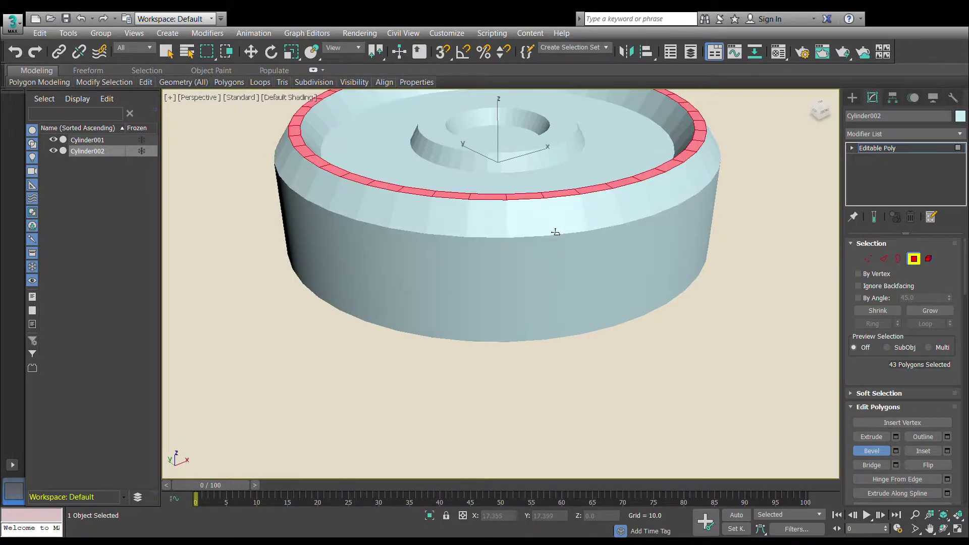
{"action": "left_click", "coordinate": [480, 363]}
{"action": "middle_click_drag", "start_coordinate": [480, 363], "coordinate": [523, 368], "text": "alt"}
{"action": "left_click", "coordinate": [524, 368], "text": "shift"}
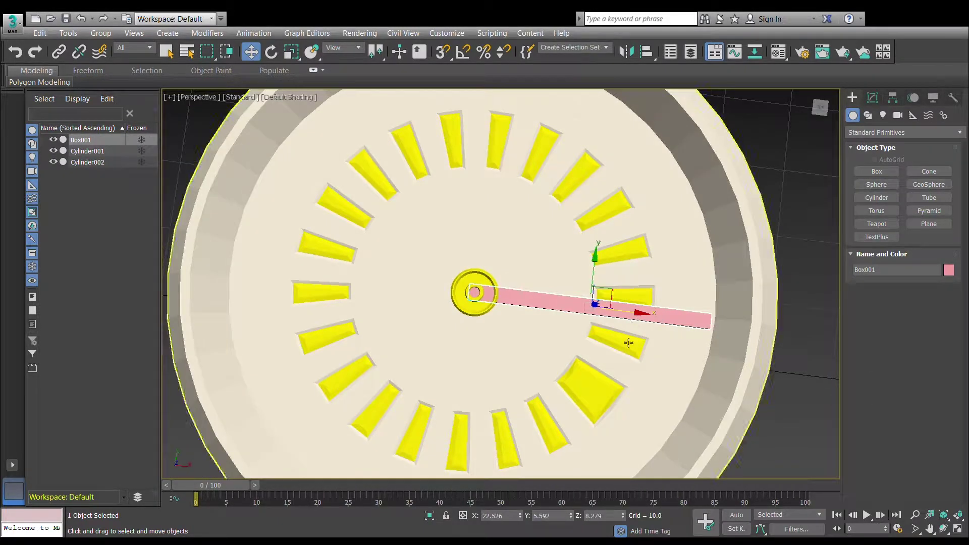
- Taper Box001 to about half its width, rotate it, and clone it as second hand Box002
{"action": "left_click", "coordinate": [872, 100]}
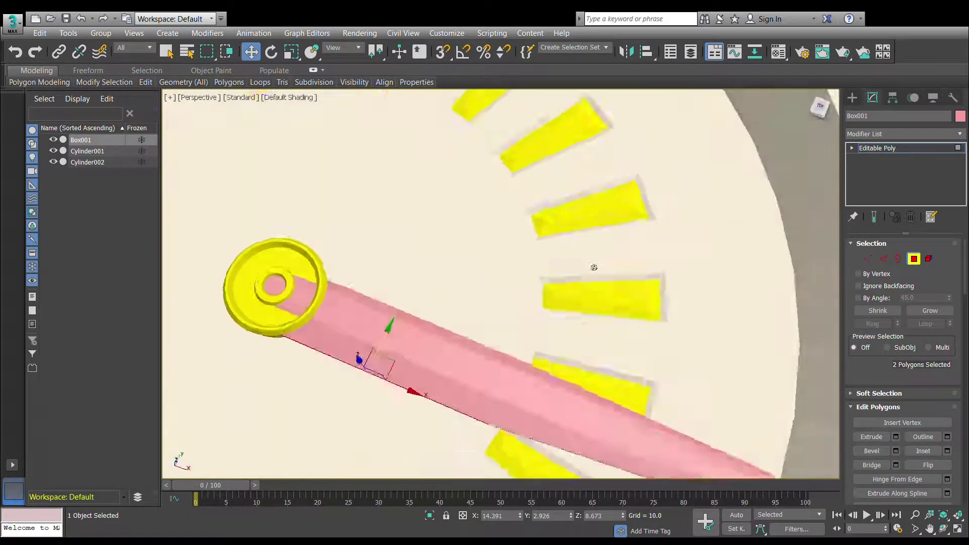
{"action": "key", "text": "e"}
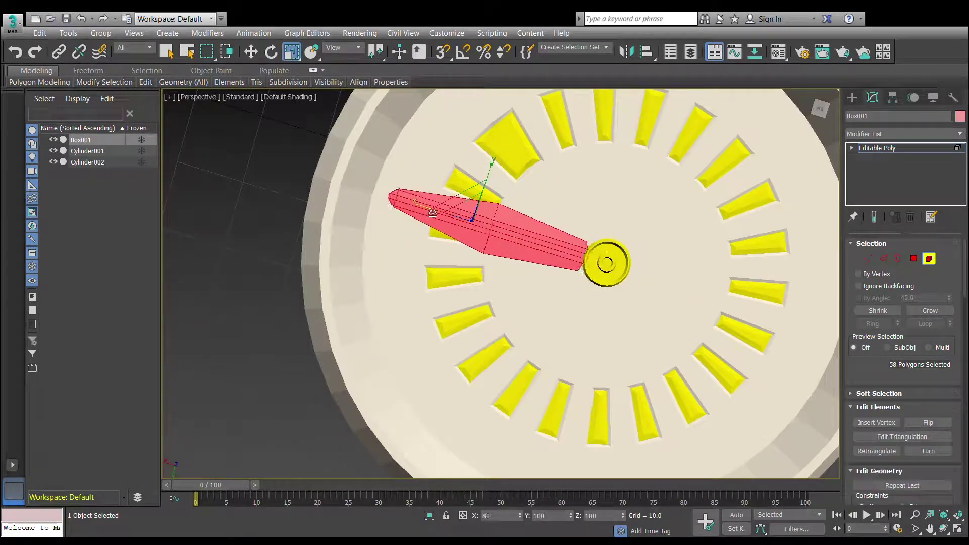
{"action": "left_click_drag", "start_coordinate": [433, 213], "coordinate": [476, 219]}
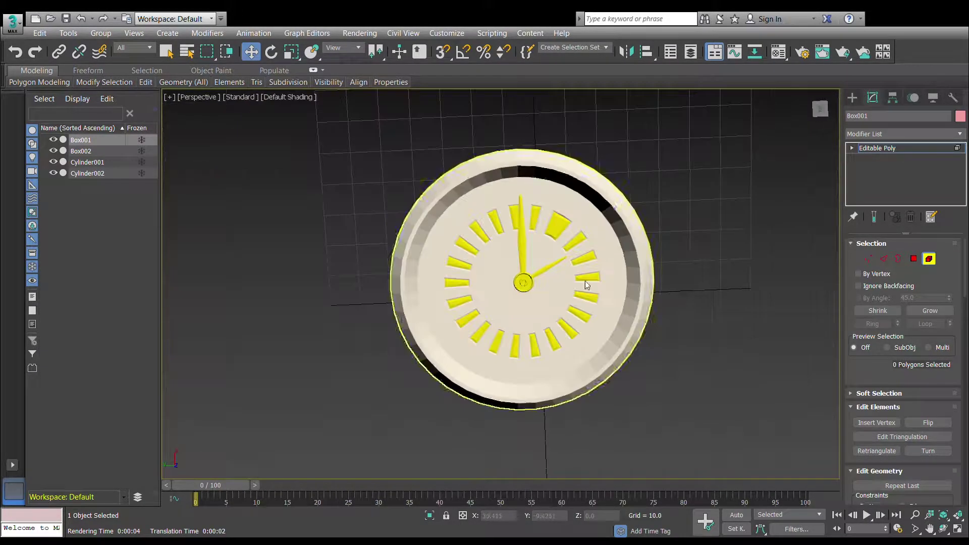
{"action": "left_click", "coordinate": [609, 183]}
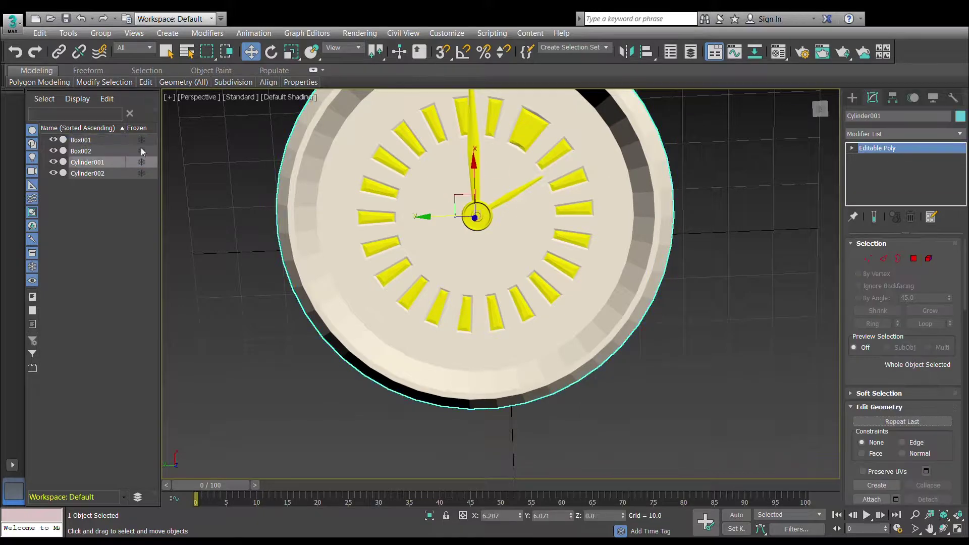
{"action": "left_click", "coordinate": [613, 204]}
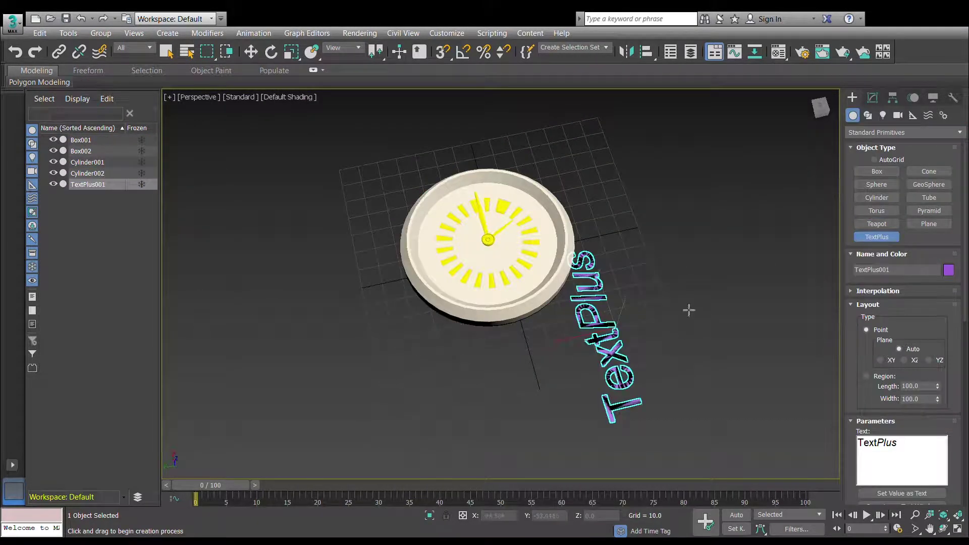
- Enter the dial text JHUMPANI and swing it over the clock face
{"action": "type", "text": "JUM"}
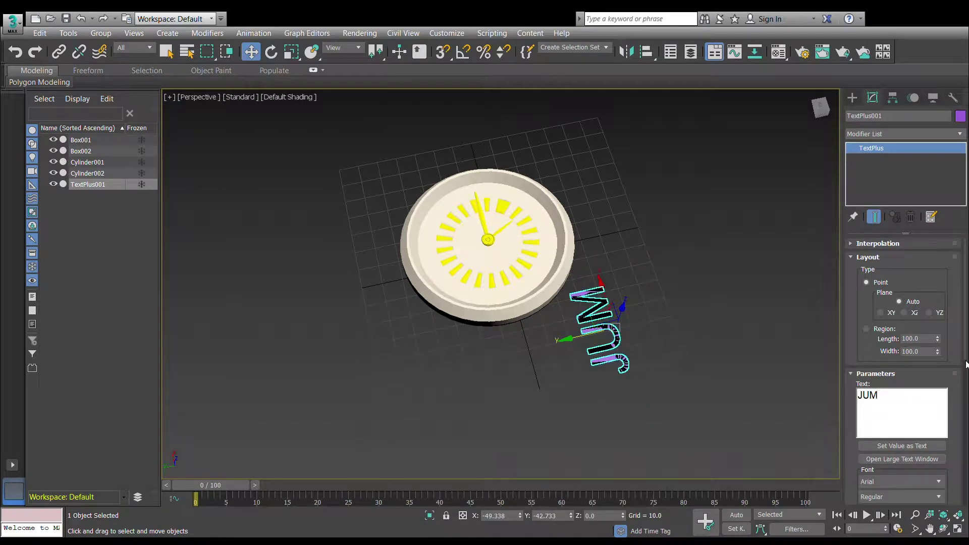
{"action": "type", "text": "JHUMPANI"}
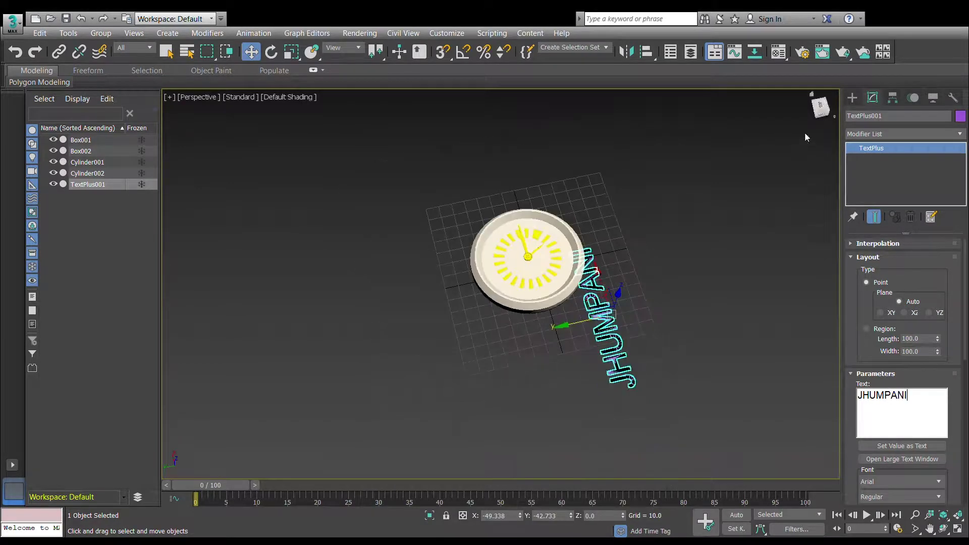
{"action": "type", "text": "e"}
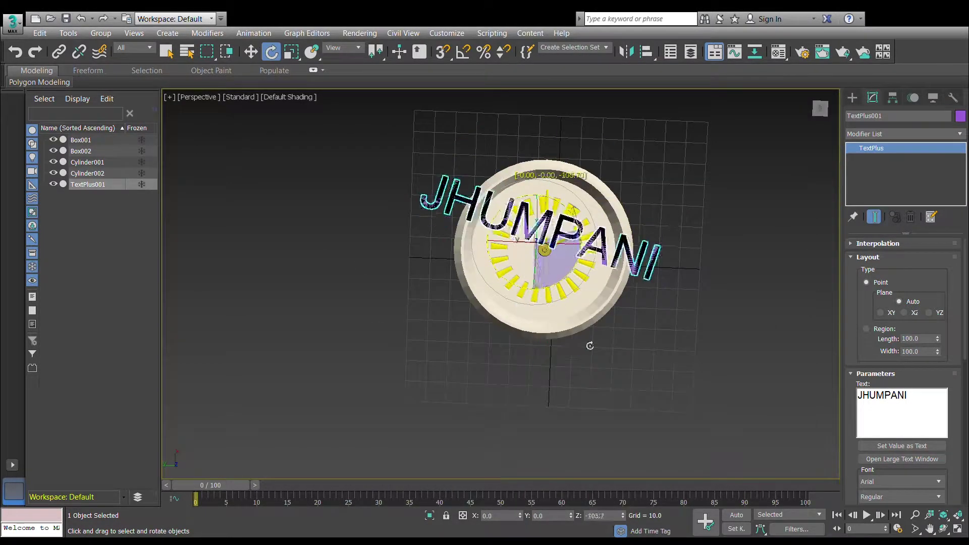
{"action": "left_click_drag", "start_coordinate": [586, 342], "coordinate": [706, 306]}
{"action": "key", "text": "w"}
{"action": "scroll", "coordinate": [504, 227], "scroll_direction": "up", "scroll_amount": 5}
{"action": "mouse_move", "coordinate": [479, 152]}
{"action": "middle_mouse_down", "text": "alt"}
{"action": "mouse_move", "coordinate": [479, 190]}
{"action": "mouse_move", "coordinate": [472, 151]}
{"action": "middle_mouse_up", "text": "alt"}
{"action": "key", "text": "r"}
{"action": "scroll", "coordinate": [473, 202], "scroll_direction": "up", "scroll_amount": 5}
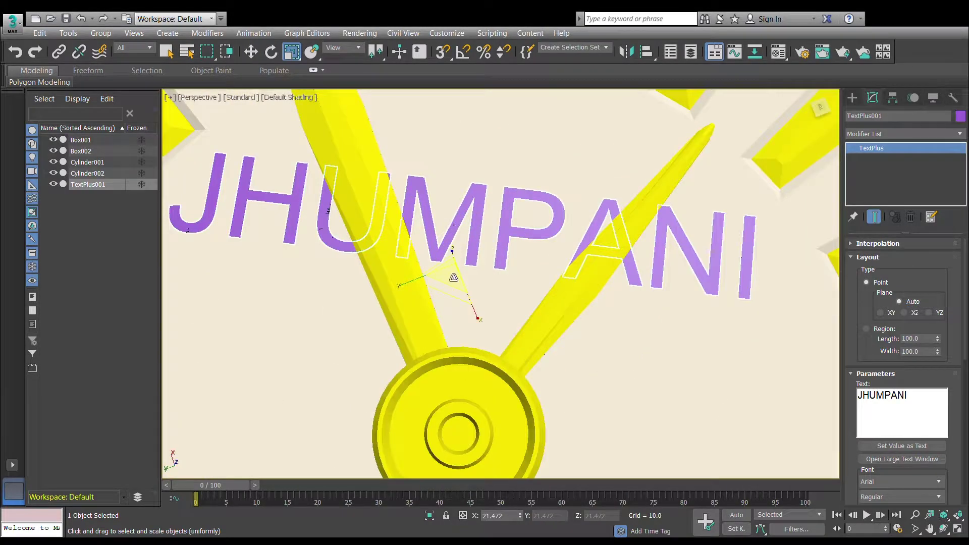
{"action": "mouse_move", "coordinate": [455, 328]}
{"action": "middle_mouse_down", "text": "alt"}
{"action": "mouse_move", "coordinate": [455, 389]}
{"action": "mouse_move", "coordinate": [456, 353]}
{"action": "middle_mouse_up", "text": "alt"}
{"action": "scroll", "coordinate": [942, 451], "scroll_direction": "down", "scroll_amount": 3}
{"action": "scroll", "coordinate": [942, 451], "scroll_direction": "down", "scroll_amount": 3}
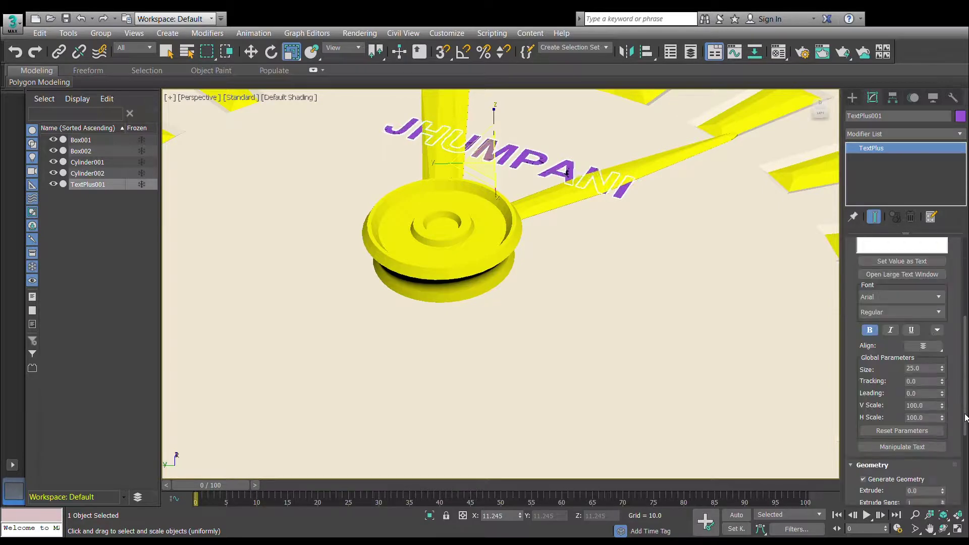
{"action": "scroll", "coordinate": [943, 451], "scroll_direction": "down", "scroll_amount": 3}
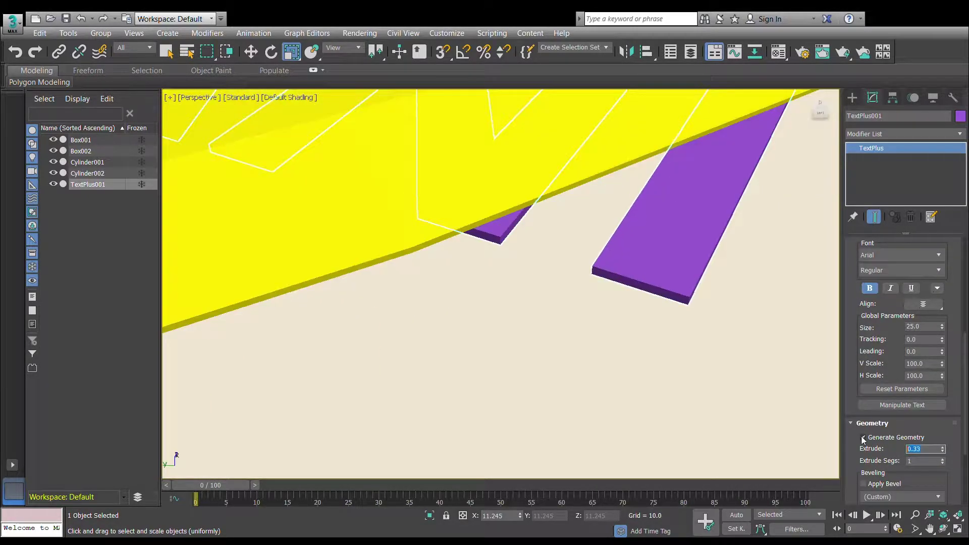
- Set the text's Extrude depth to 5 and rotate the JHUMPANI text slightly
{"action": "double_click", "coordinate": [922, 448]}
{"action": "type", "text": "5"}
{"action": "key", "text": "Return"}
{"action": "mouse_move", "coordinate": [501, 283]}
{"action": "middle_mouse_down", "text": "alt"}
{"action": "mouse_move", "coordinate": [525, 343]}
{"action": "mouse_move", "coordinate": [259, 314]}
{"action": "mouse_move", "coordinate": [609, 263]}
{"action": "middle_mouse_up", "text": "alt"}
{"action": "key", "text": "w"}
{"action": "scroll", "coordinate": [543, 397], "scroll_direction": "down", "scroll_amount": 5}
{"action": "scroll", "coordinate": [543, 396], "scroll_direction": "up", "scroll_amount": 10}
{"action": "key", "text": "e"}
{"action": "left_click_drag", "start_coordinate": [609, 263], "coordinate": [577, 303]}
{"action": "scroll", "coordinate": [577, 303], "scroll_direction": "up", "scroll_amount": 3}
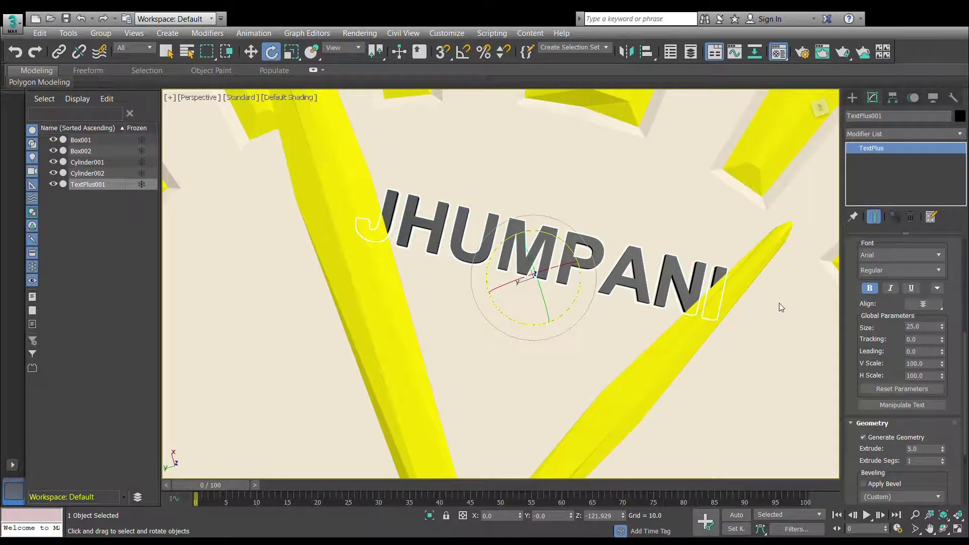
{"action": "scroll", "coordinate": [781, 308], "scroll_direction": "down", "scroll_amount": 5}
- Copy the text below the hands and change the copy to read PAKSITAN
{"action": "key", "text": "w"}
{"action": "mouse_move", "coordinate": [555, 290]}
{"action": "left_mouse_down", "text": "shift"}
{"action": "mouse_move", "coordinate": [500, 419]}
{"action": "mouse_move", "coordinate": [471, 373]}
{"action": "left_mouse_up", "text": "shift"}
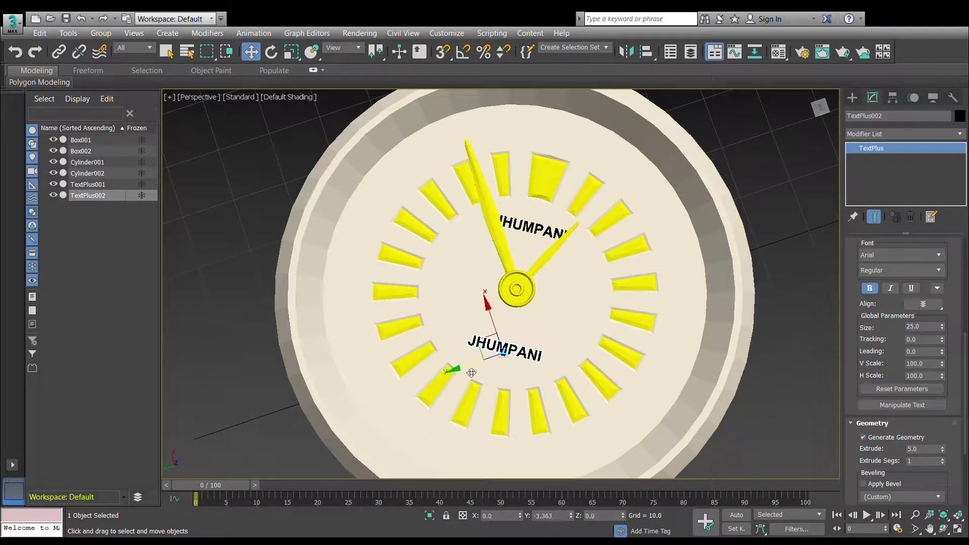
{"action": "scroll", "coordinate": [472, 372], "scroll_direction": "up", "scroll_amount": 4}
{"action": "type", "text": "PAKSITAN"}
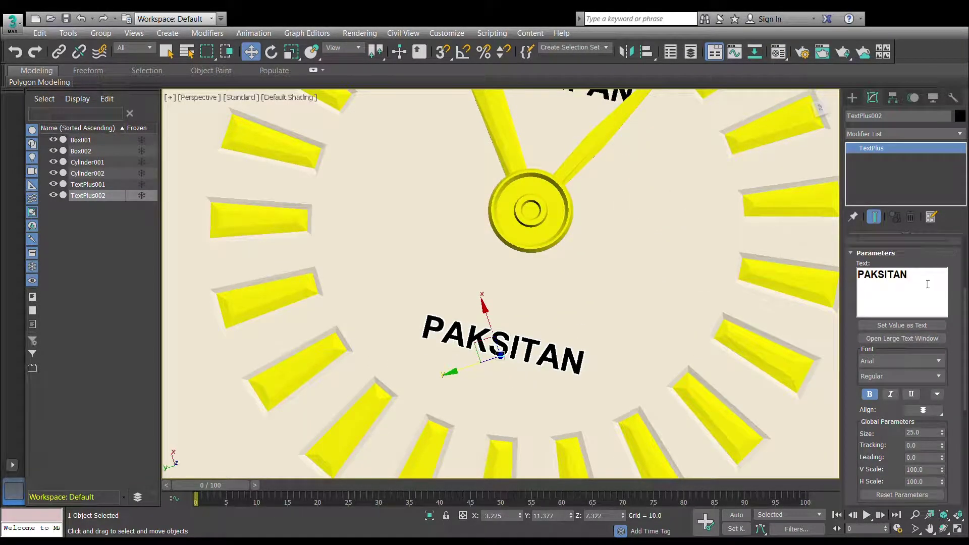
{"action": "left_click", "coordinate": [519, 426]}
{"action": "scroll", "coordinate": [519, 426], "scroll_direction": "down", "scroll_amount": 5}
{"action": "key", "text": "r"}
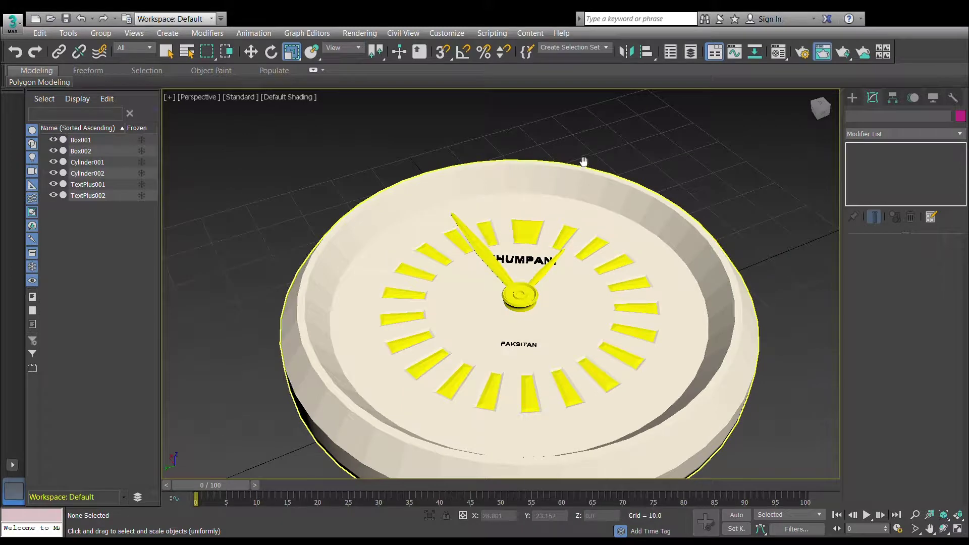
{"action": "middle_click_drag", "start_coordinate": [580, 283], "coordinate": [605, 305], "text": "alt"}
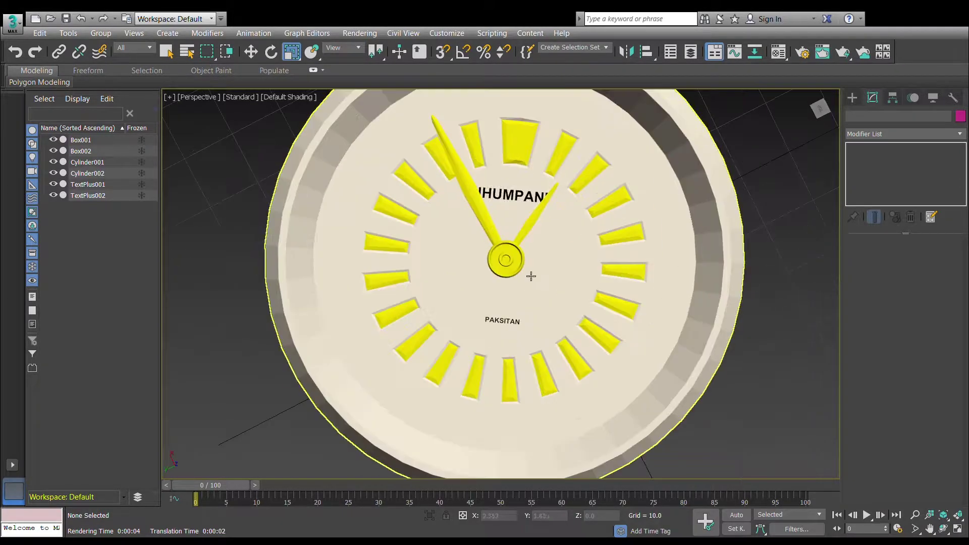
{"action": "scroll", "coordinate": [528, 275], "scroll_direction": "up", "scroll_amount": 3}
{"action": "left_click", "coordinate": [505, 253]}
- Lift the new thin disc Cylinder003 above the clock, then lower it into the rim over the dial
{"action": "left_click", "coordinate": [822, 109]}
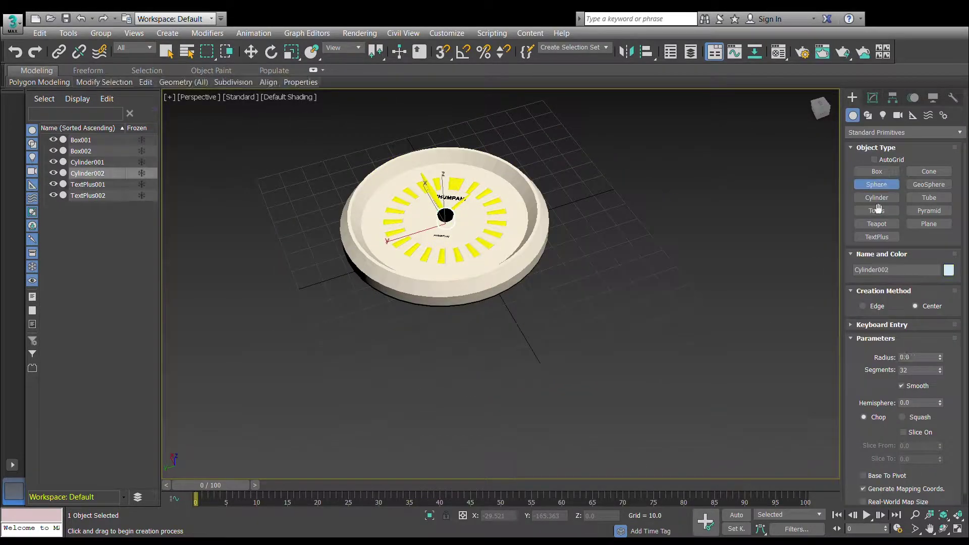
{"action": "left_click", "coordinate": [251, 52]}
{"action": "middle_click_drag", "start_coordinate": [505, 303], "coordinate": [505, 263], "text": "alt"}
{"action": "left_click_drag", "start_coordinate": [579, 216], "coordinate": [480, 183]}
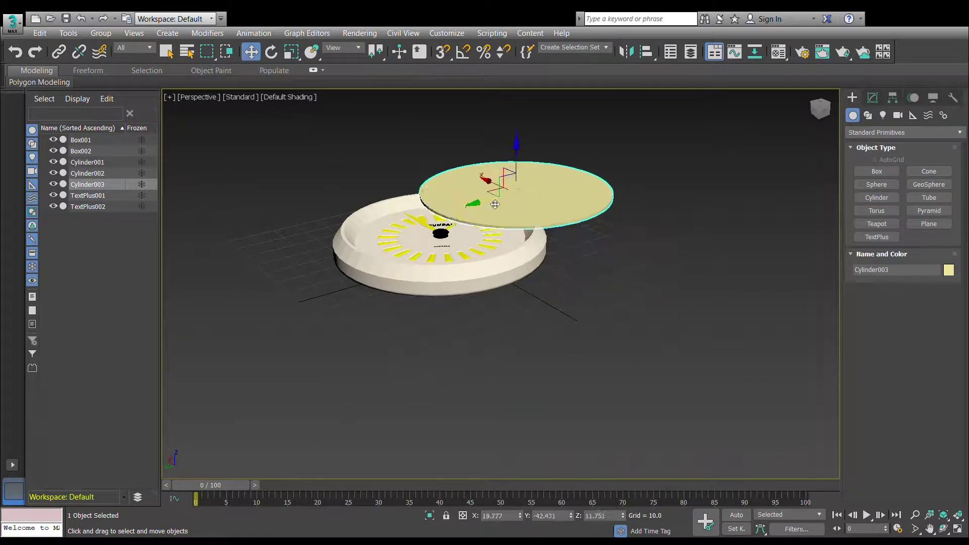
{"action": "middle_click_drag", "start_coordinate": [480, 184], "coordinate": [421, 197], "text": "alt"}
{"action": "left_click_drag", "start_coordinate": [421, 197], "coordinate": [447, 237]}
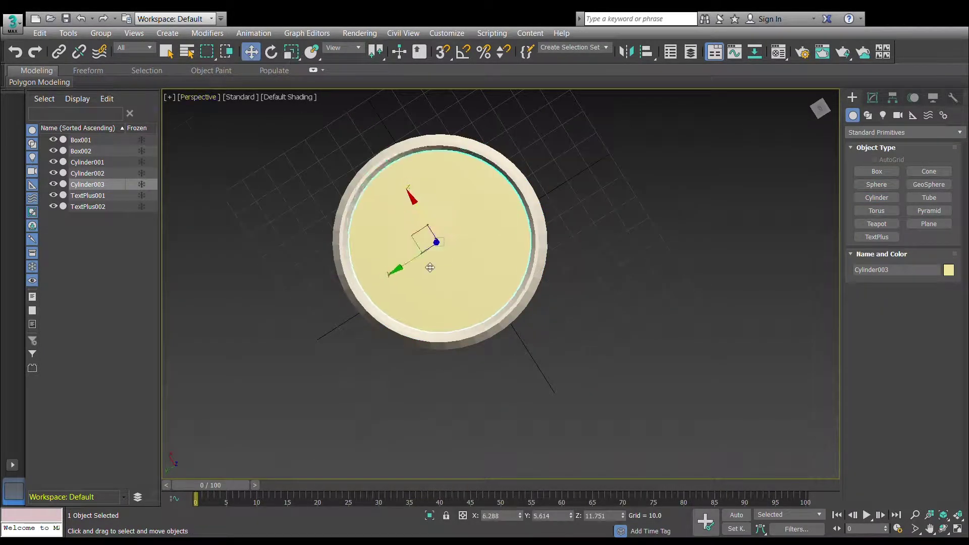
{"action": "scroll", "coordinate": [552, 241], "scroll_direction": "up", "scroll_amount": 2}
{"action": "mouse_move", "coordinate": [480, 266]}
{"action": "middle_mouse_down"}
{"action": "mouse_move", "coordinate": [552, 241]}
{"action": "mouse_move", "coordinate": [552, 192]}
{"action": "middle_mouse_up"}
{"action": "key", "text": "r"}
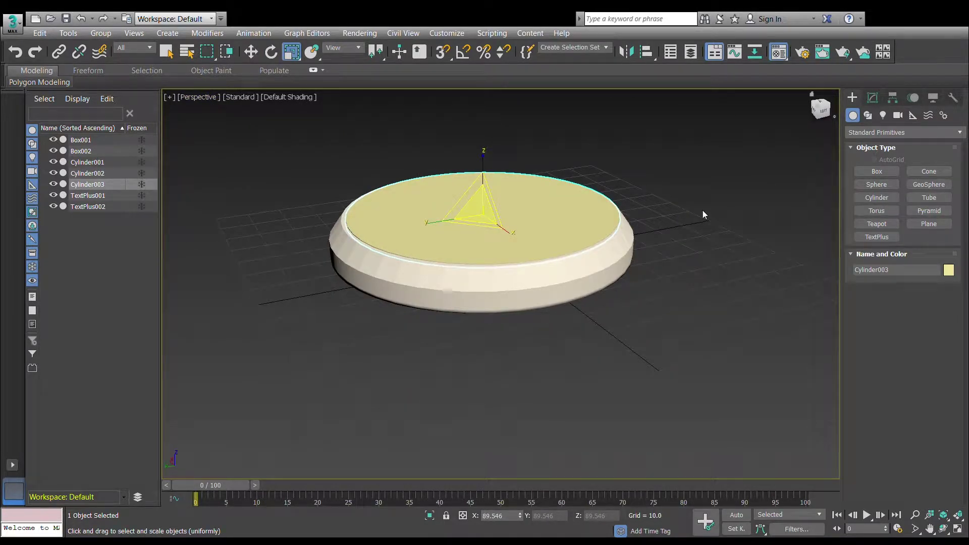
{"action": "left_click", "coordinate": [660, 157]}
{"action": "middle_click_drag", "start_coordinate": [660, 157], "coordinate": [599, 83], "text": "alt"}
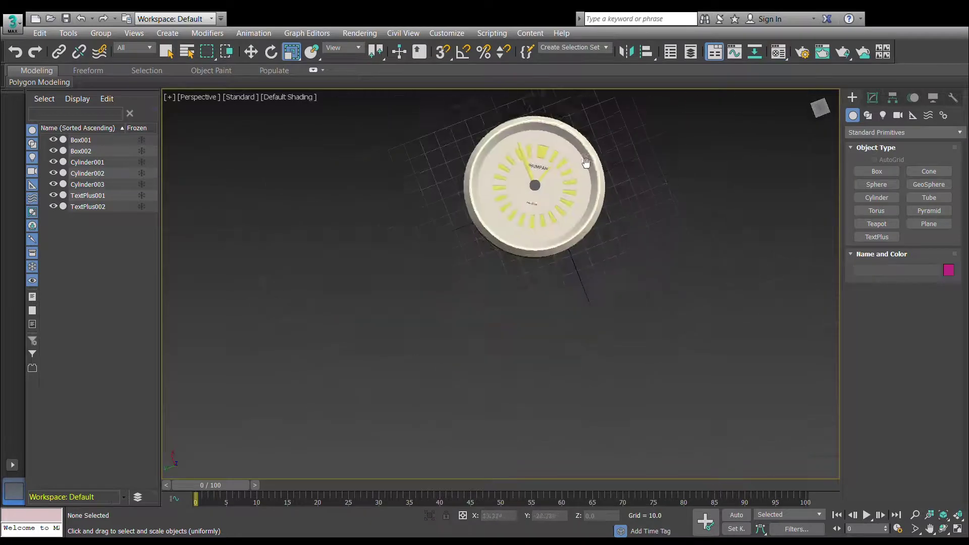
{"action": "scroll", "coordinate": [642, 214], "scroll_direction": "up", "scroll_amount": 5}
{"action": "scroll", "coordinate": [642, 215], "scroll_direction": "down", "scroll_amount": 2}
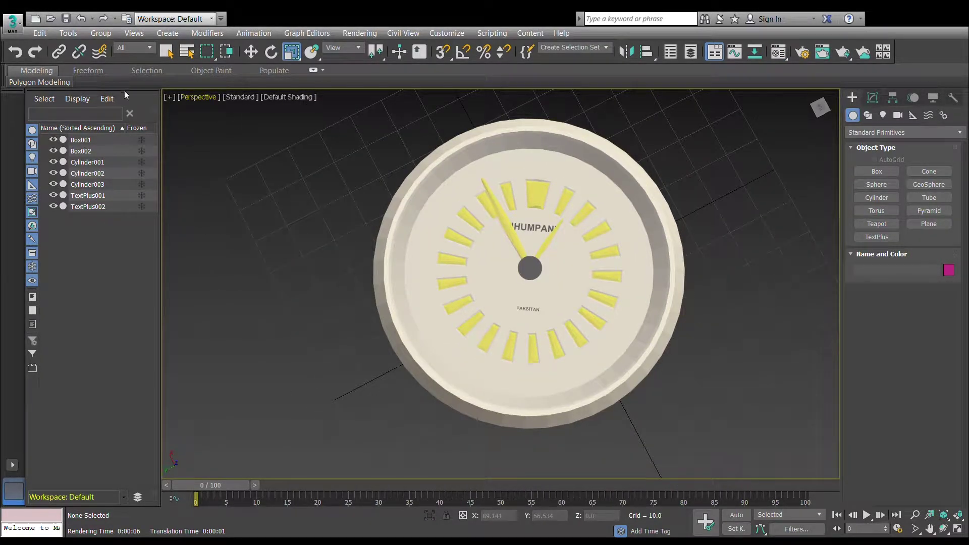
- At Cylinder001's polygon level, select side polygons on opposite sides of the case
{"action": "middle_click_drag", "start_coordinate": [530, 302], "coordinate": [467, 271], "text": "alt"}
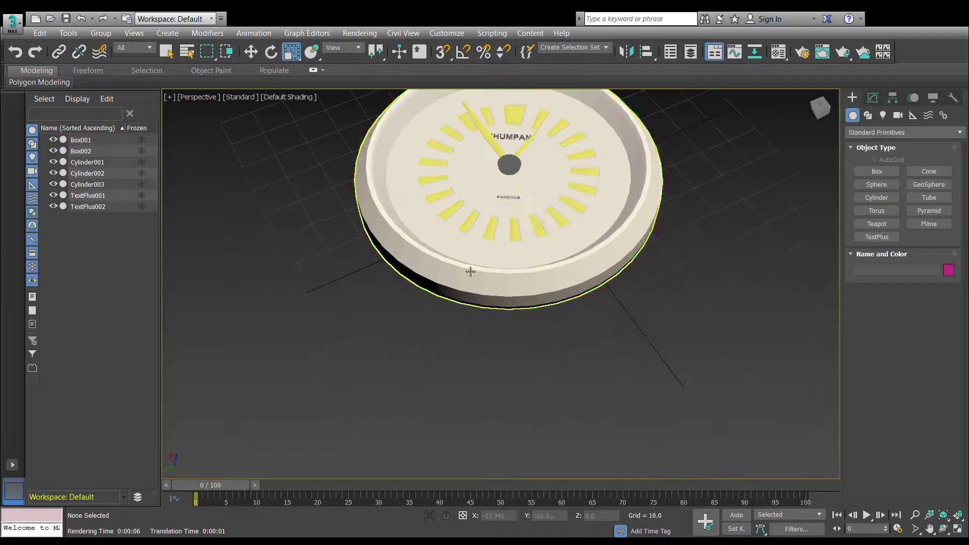
{"action": "left_click", "coordinate": [116, 162]}
{"action": "key", "text": "4"}
{"action": "left_click", "coordinate": [526, 247]}
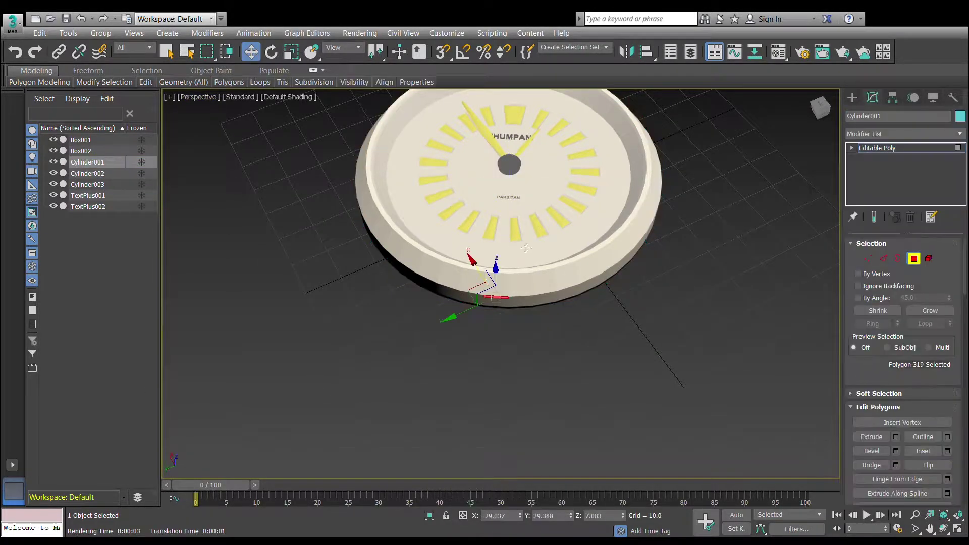
{"action": "scroll", "coordinate": [497, 307], "scroll_direction": "up", "scroll_amount": 2}
{"action": "left_click", "coordinate": [457, 299]}
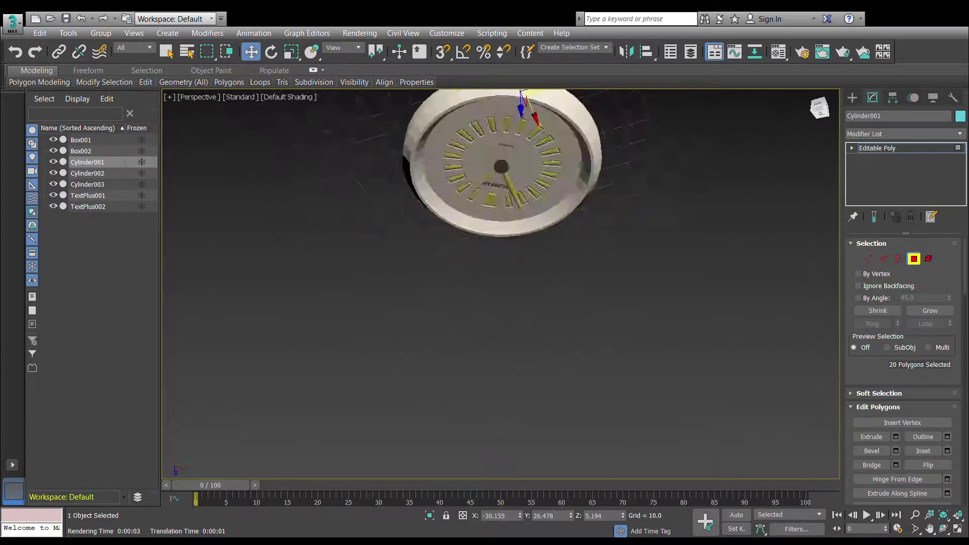
{"action": "left_click_drag", "start_coordinate": [817, 115], "coordinate": [821, 108]}
{"action": "scroll", "coordinate": [530, 197], "scroll_direction": "up", "scroll_amount": 5}
{"action": "left_click", "coordinate": [595, 195], "text": "ctrl"}
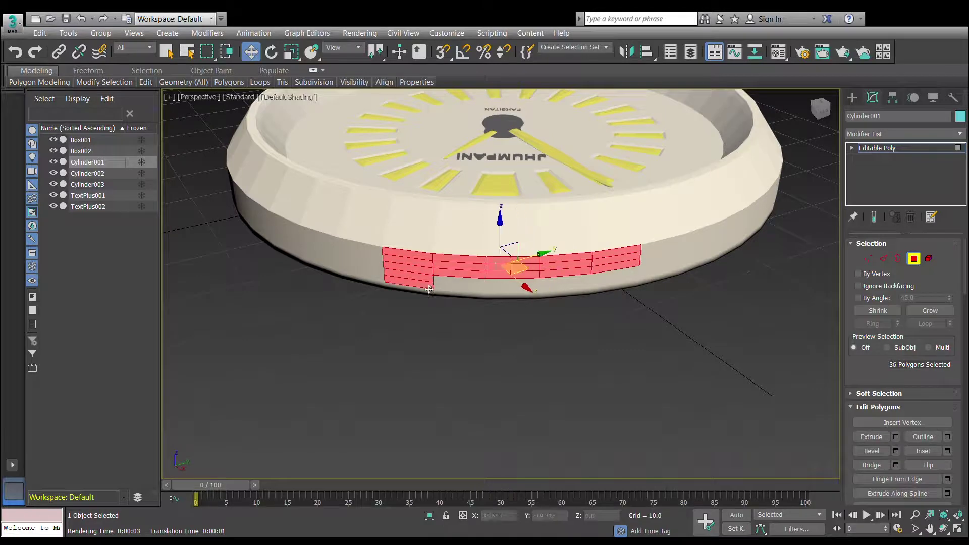
{"action": "left_click", "coordinate": [811, 100]}
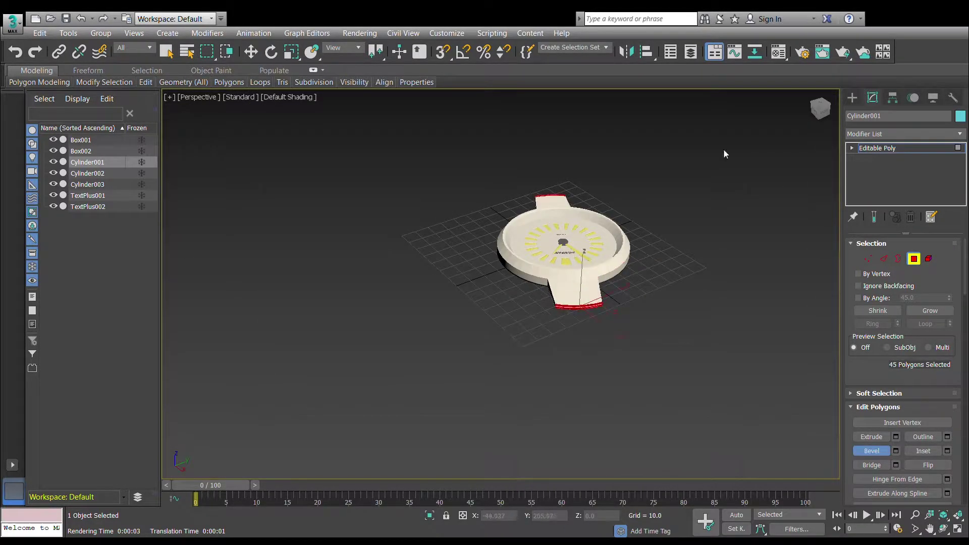
- Bevel the side polygons outward into flat lugs and loop-select the outer rim ring
{"action": "left_click", "coordinate": [820, 108]}
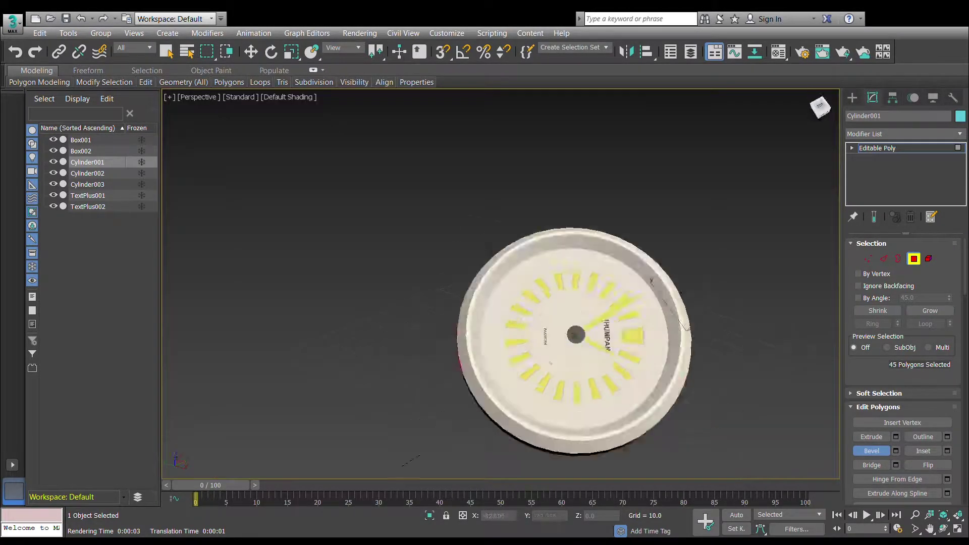
{"action": "left_click_drag", "start_coordinate": [820, 108], "coordinate": [727, 191]}
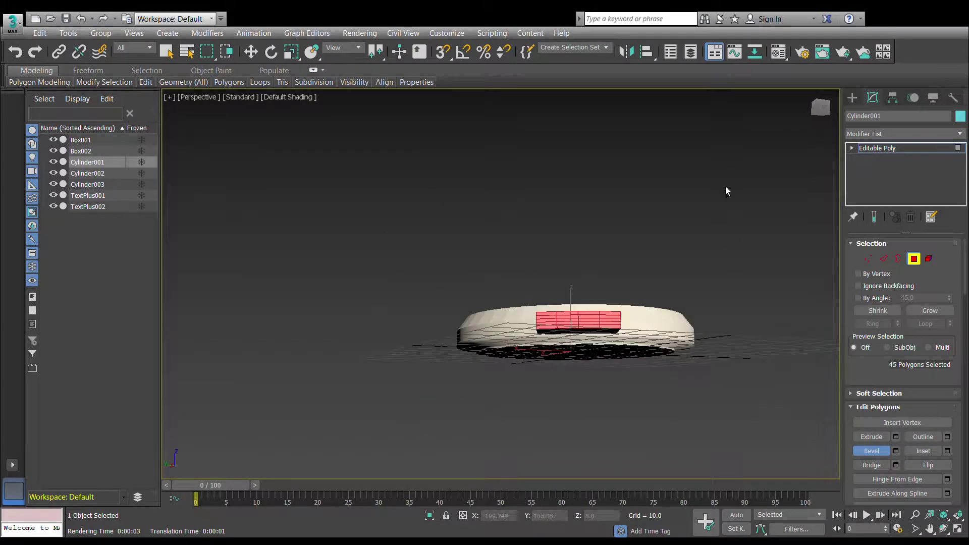
{"action": "left_click", "coordinate": [821, 107]}
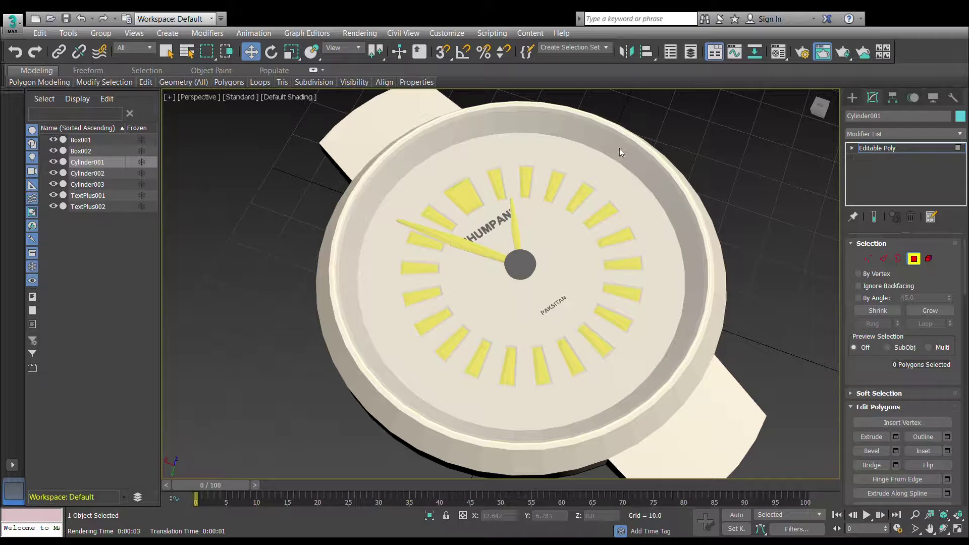
{"action": "left_click", "coordinate": [707, 236]}
{"action": "left_click", "coordinate": [718, 261], "text": "shift"}
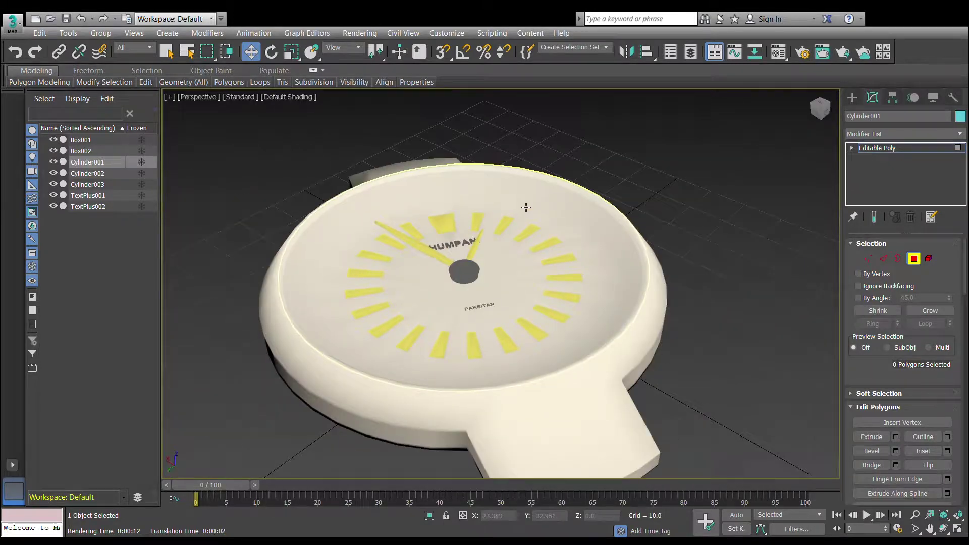
{"action": "left_click", "coordinate": [853, 99]}
- Place a photometric Free Light, PhotometricLight001, in the watch scene
{"action": "left_click", "coordinate": [883, 115]}
{"action": "left_click", "coordinate": [928, 171]}
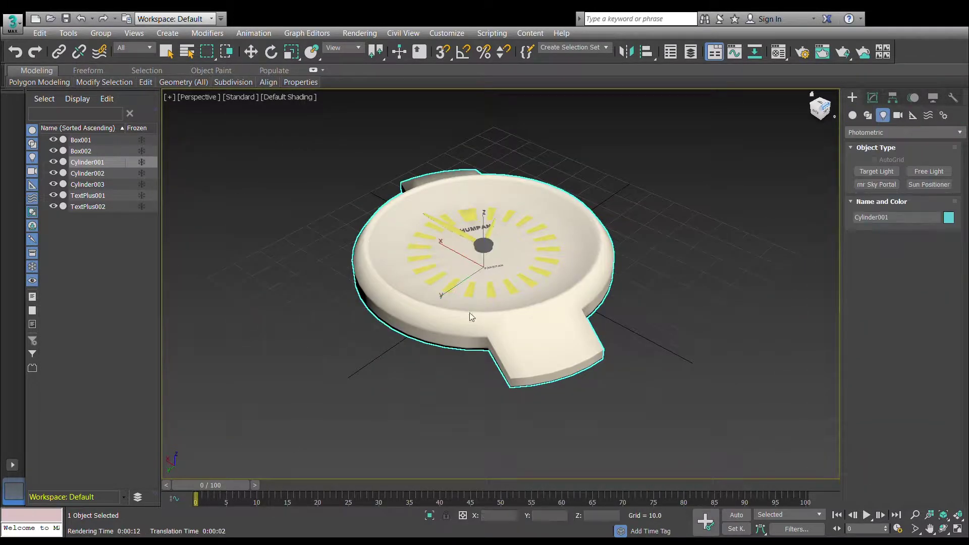
{"action": "left_click", "coordinate": [700, 193]}
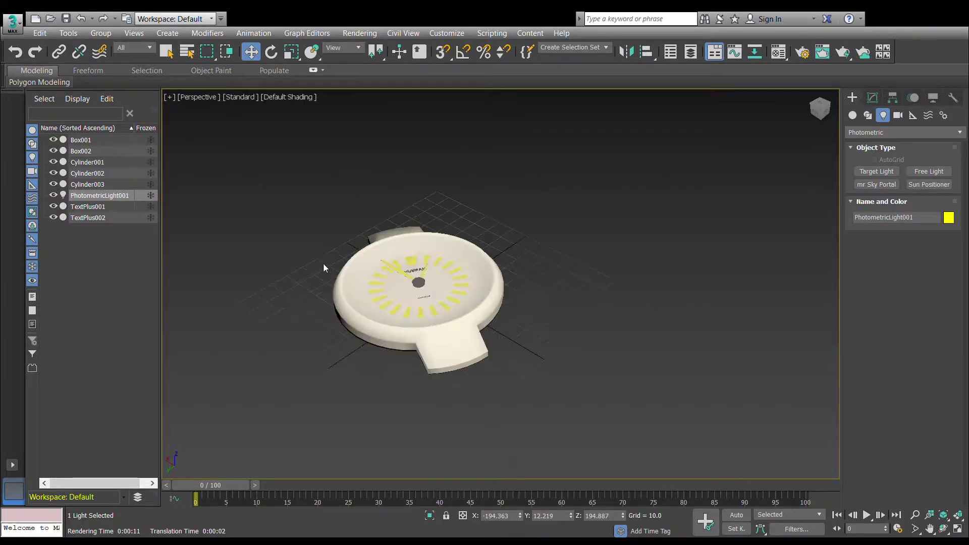
{"action": "scroll", "coordinate": [521, 296], "scroll_direction": "up", "scroll_amount": 5}
{"action": "scroll", "coordinate": [514, 299], "scroll_direction": "up", "scroll_amount": 3}
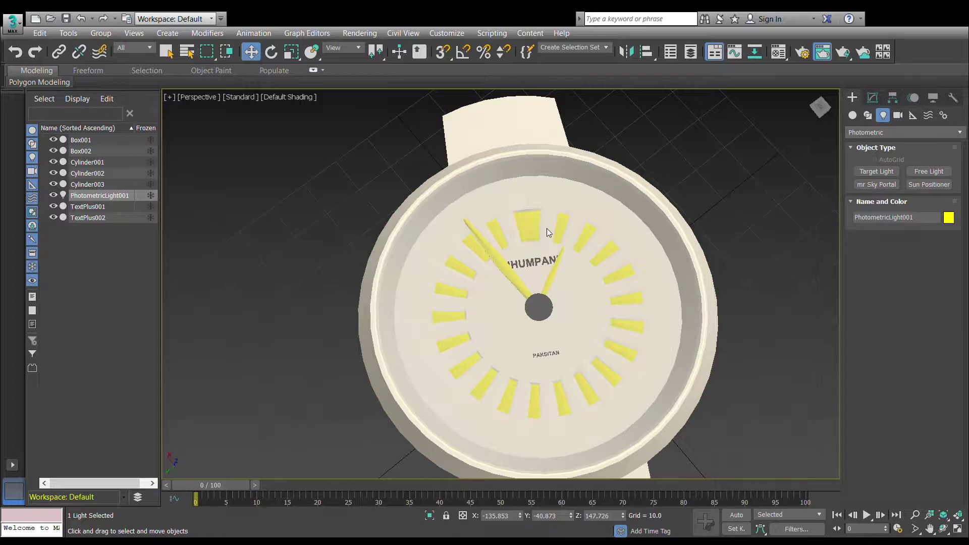
- Scale Cylinder001's 43 inner-ring polygons into a dark grey band framing the dial
{"action": "left_click", "coordinate": [520, 197]}
{"action": "middle_click_drag", "start_coordinate": [521, 197], "coordinate": [631, 243], "text": "alt"}
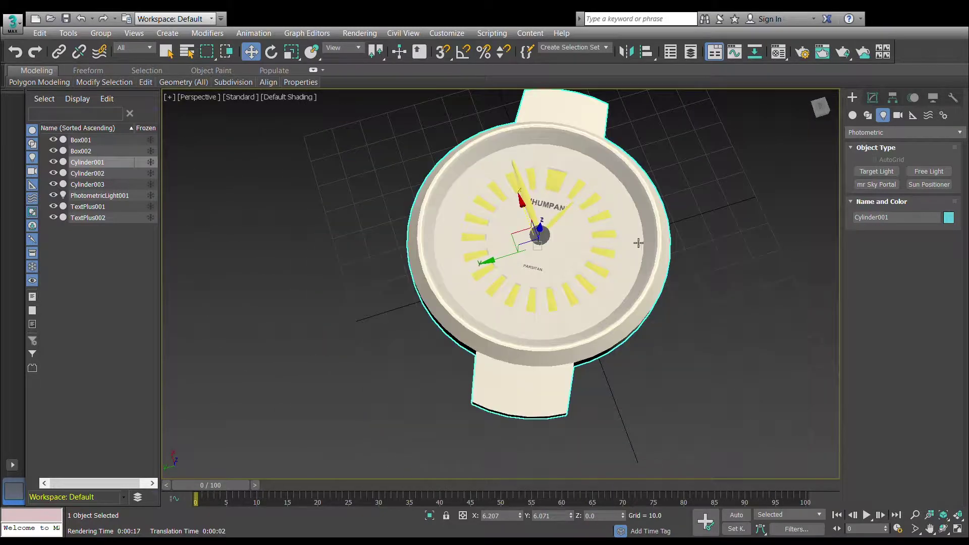
{"action": "scroll", "coordinate": [591, 214], "scroll_direction": "up", "scroll_amount": 4}
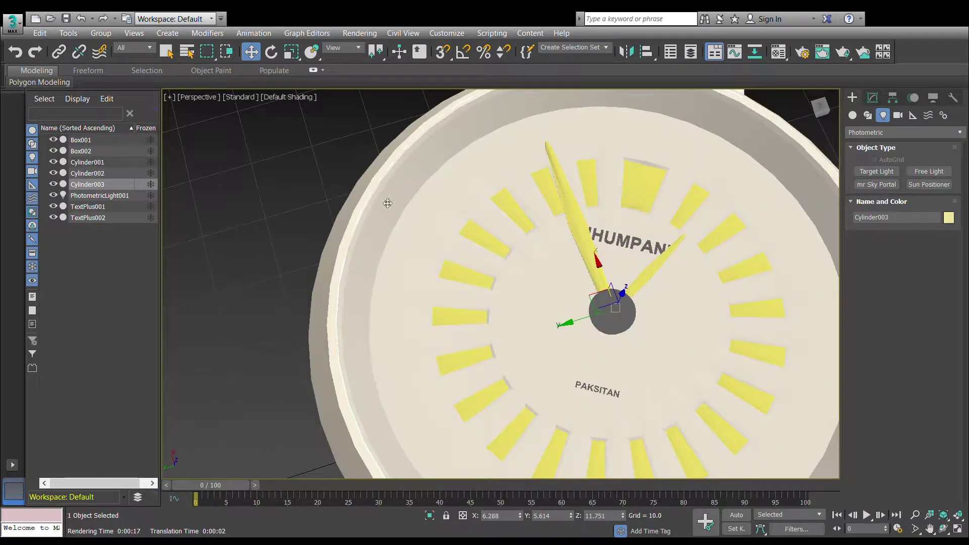
{"action": "left_click", "coordinate": [359, 268]}
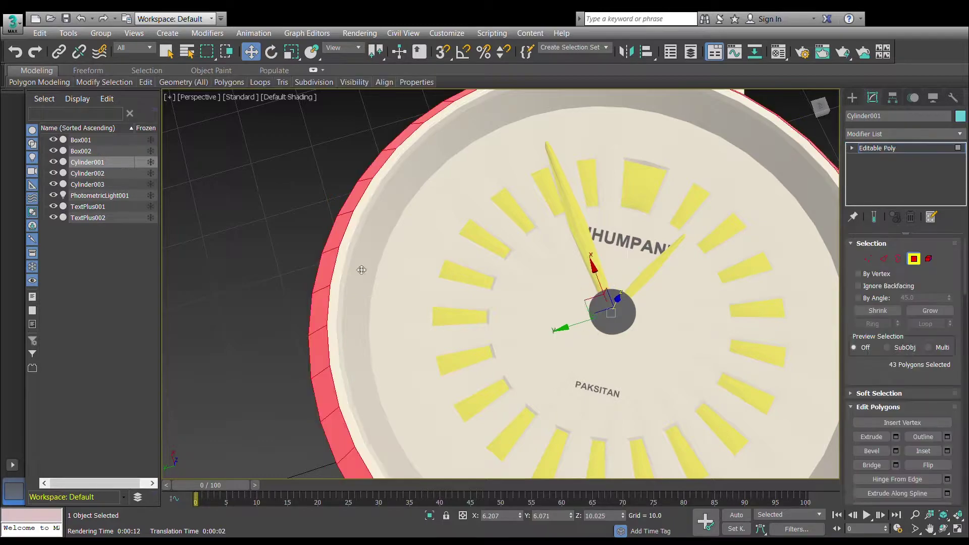
{"action": "middle_click_drag", "start_coordinate": [359, 268], "coordinate": [399, 282], "text": "alt"}
{"action": "middle_click_drag", "start_coordinate": [608, 304], "coordinate": [629, 294], "text": "alt"}
{"action": "key", "text": "r"}
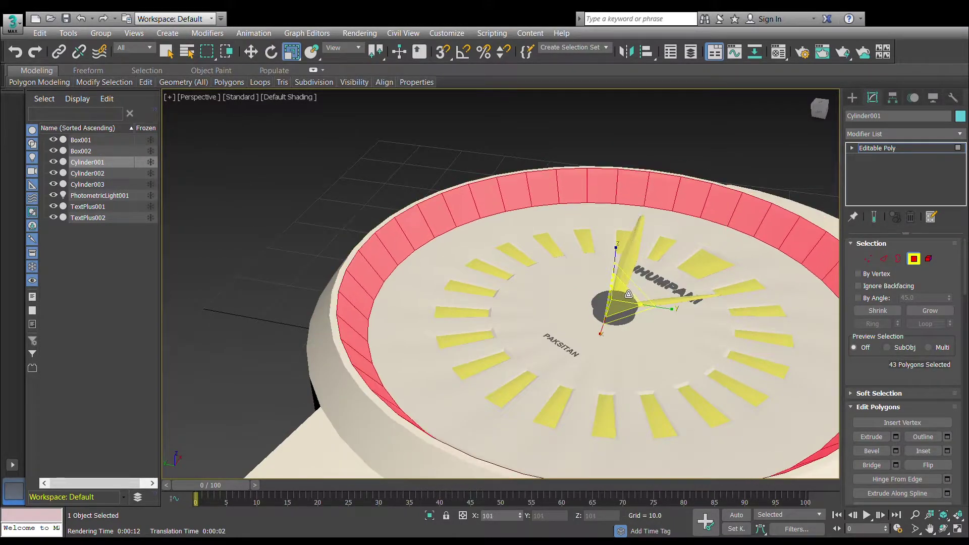
{"action": "scroll", "coordinate": [610, 256], "scroll_direction": "down", "scroll_amount": 3}
{"action": "middle_click_drag", "start_coordinate": [611, 255], "coordinate": [742, 278], "text": "alt"}
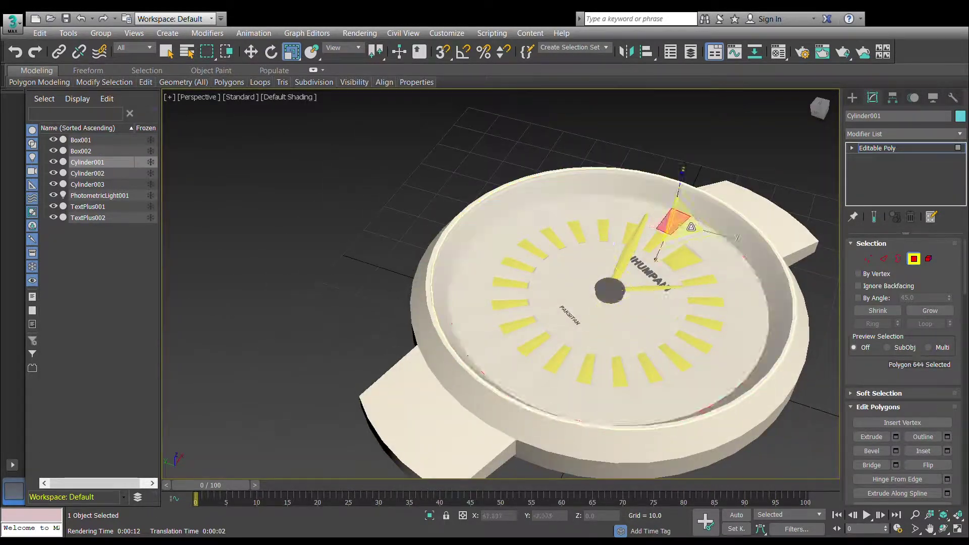
{"action": "middle_click_drag", "start_coordinate": [801, 152], "coordinate": [710, 166], "text": "alt"}
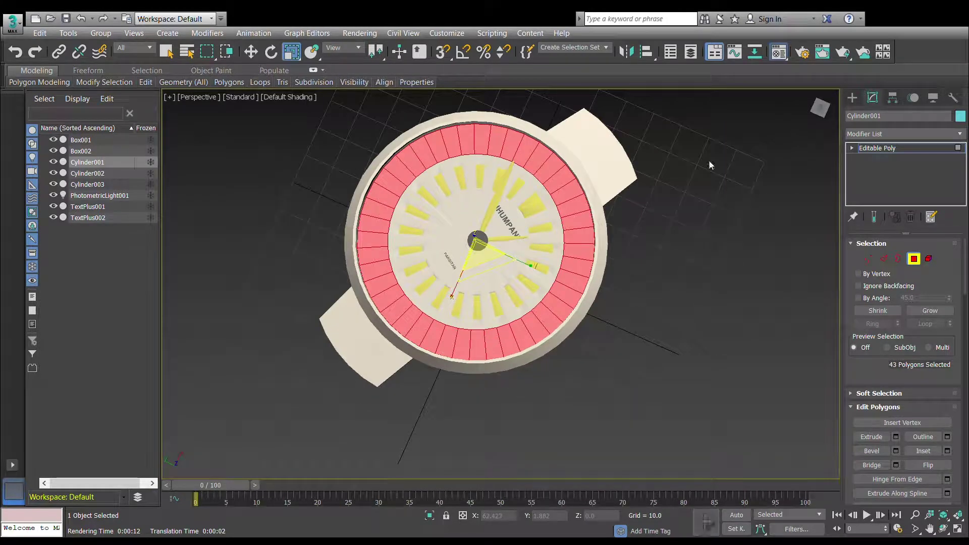
{"action": "left_click", "coordinate": [820, 207]}
{"action": "scroll", "coordinate": [507, 160], "scroll_direction": "up", "scroll_amount": 3}
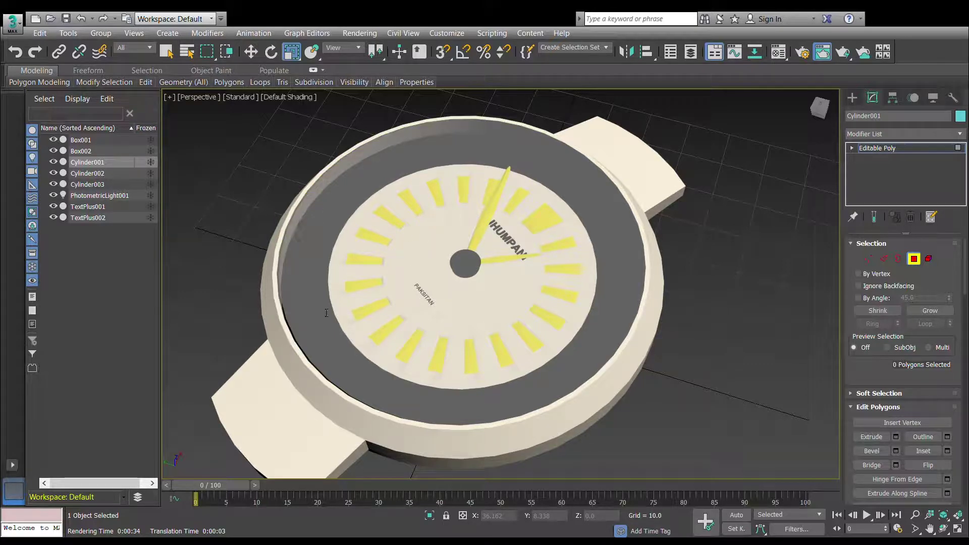
{"action": "left_click", "coordinate": [824, 114]}
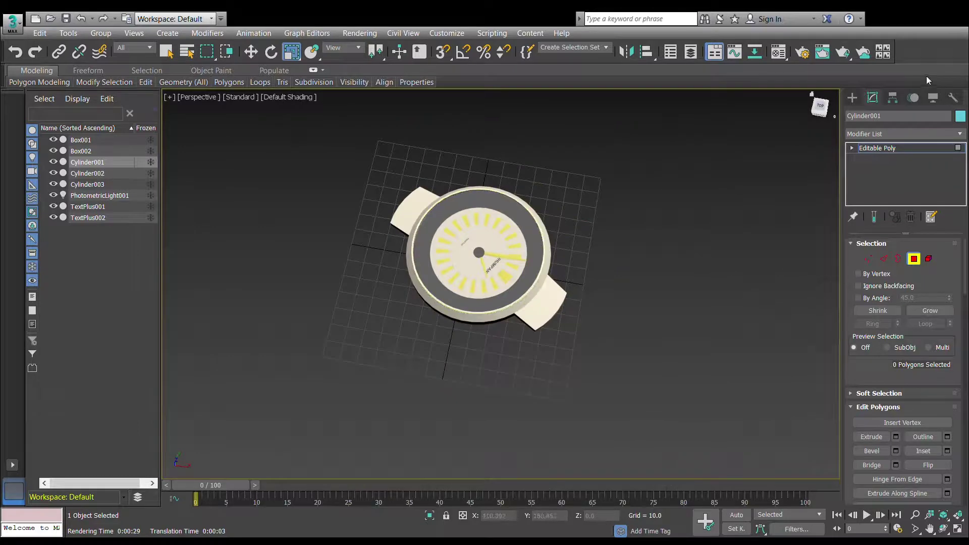
- Draw a Box below the lower lug, then rotate and scale it to the lug's width
{"action": "left_click", "coordinate": [853, 97]}
{"action": "left_click", "coordinate": [852, 115]}
{"action": "left_click", "coordinate": [877, 171]}
{"action": "left_click_drag", "start_coordinate": [448, 353], "coordinate": [519, 401]}
{"action": "left_click", "coordinate": [532, 359]}
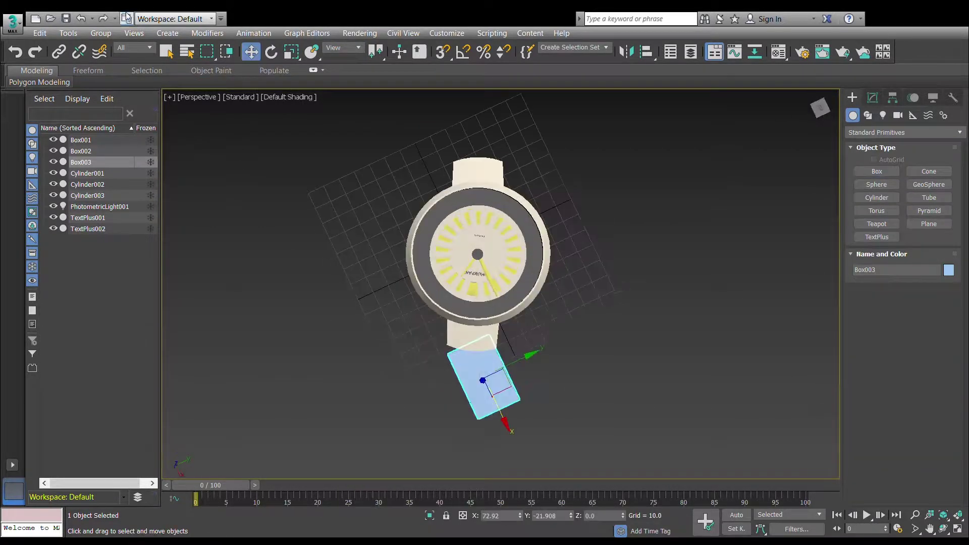
{"action": "left_click_drag", "start_coordinate": [528, 356], "coordinate": [530, 388]}
{"action": "scroll", "coordinate": [484, 377], "scroll_direction": "up", "scroll_amount": 5}
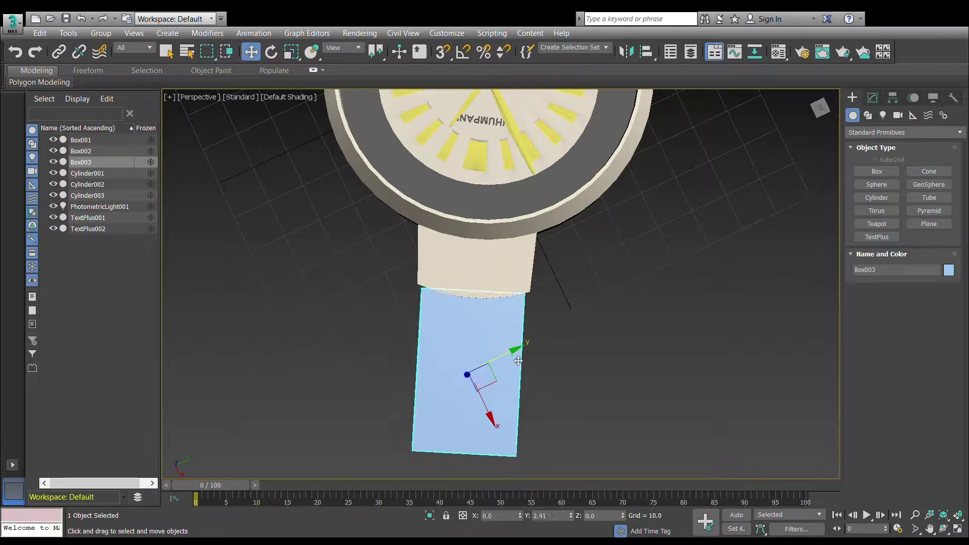
{"action": "key", "text": "r"}
{"action": "left_click_drag", "start_coordinate": [477, 402], "coordinate": [484, 399]}
{"action": "scroll", "coordinate": [484, 399], "scroll_direction": "down", "scroll_amount": 5}
{"action": "mouse_move", "coordinate": [499, 374]}
{"action": "middle_mouse_down", "text": "alt"}
{"action": "mouse_move", "coordinate": [555, 328]}
{"action": "mouse_move", "coordinate": [592, 335]}
{"action": "middle_mouse_up", "text": "alt"}
- Make the strap box thinner and fine-tune its length in its parameters
{"action": "left_click", "coordinate": [872, 98]}
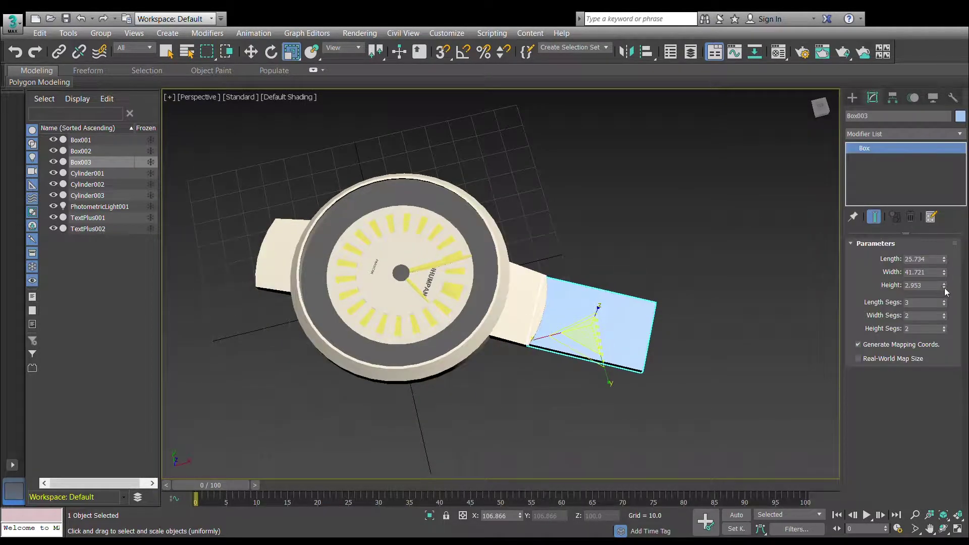
{"action": "left_click_drag", "start_coordinate": [944, 288], "coordinate": [944, 292]}
{"action": "middle_click_drag", "start_coordinate": [706, 303], "coordinate": [717, 282], "text": "alt"}
{"action": "left_click_drag", "start_coordinate": [944, 260], "coordinate": [944, 259]}
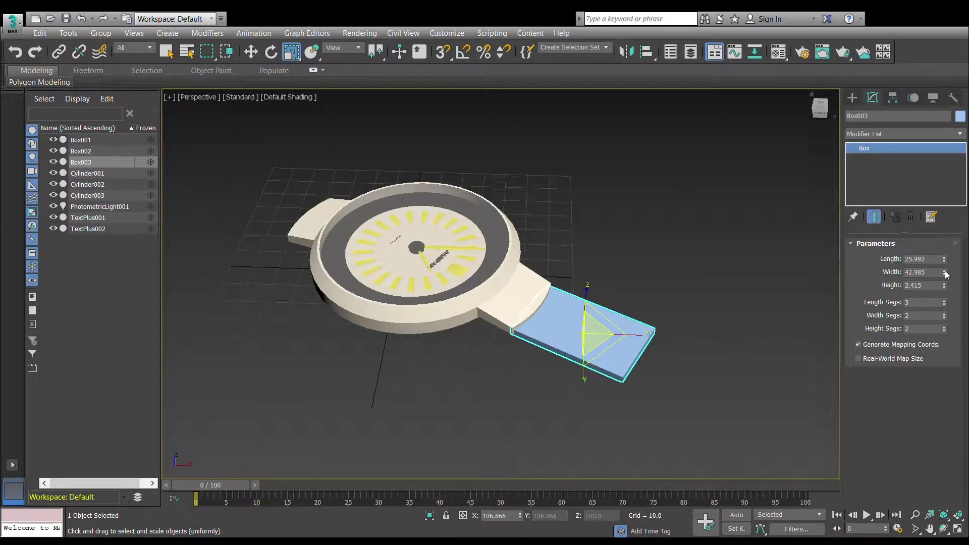
{"action": "key", "text": "z"}
{"action": "middle_click_drag", "start_coordinate": [712, 192], "coordinate": [757, 167], "text": "alt"}
- Convert the box to Editable Poly and move its selected end faces out into a tab
{"action": "right_click", "coordinate": [864, 148]}
{"action": "key", "text": "4"}
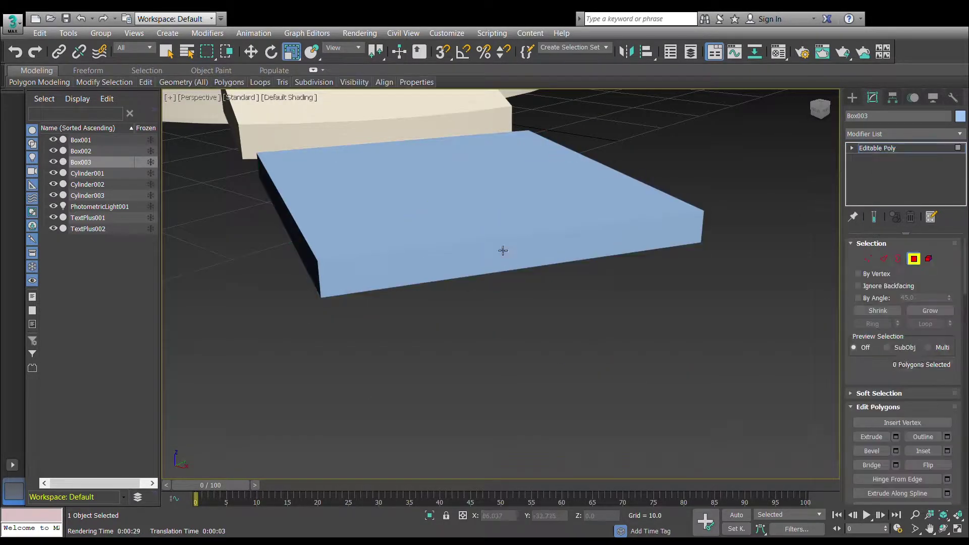
{"action": "left_click", "coordinate": [519, 262], "text": "ctrl"}
{"action": "middle_click_drag", "start_coordinate": [519, 262], "coordinate": [628, 369], "text": "alt"}
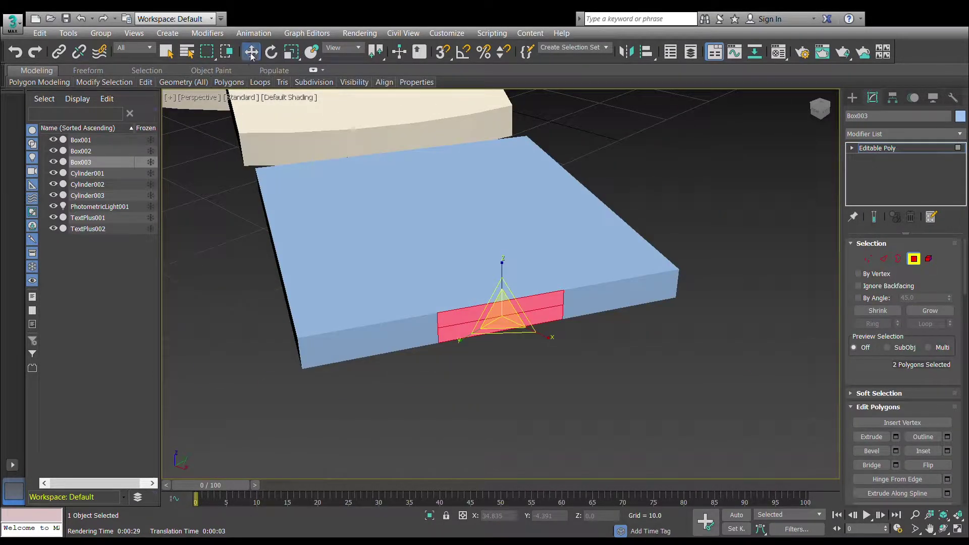
{"action": "key", "text": "w"}
{"action": "scroll", "coordinate": [628, 369], "scroll_direction": "down", "scroll_amount": 5}
{"action": "middle_click_drag", "start_coordinate": [709, 259], "coordinate": [352, 313], "text": "alt"}
- Select everything and rotate the whole watch about its vertical axis in Top view
{"action": "key", "text": "4"}
{"action": "key", "text": "ctrl+a"}
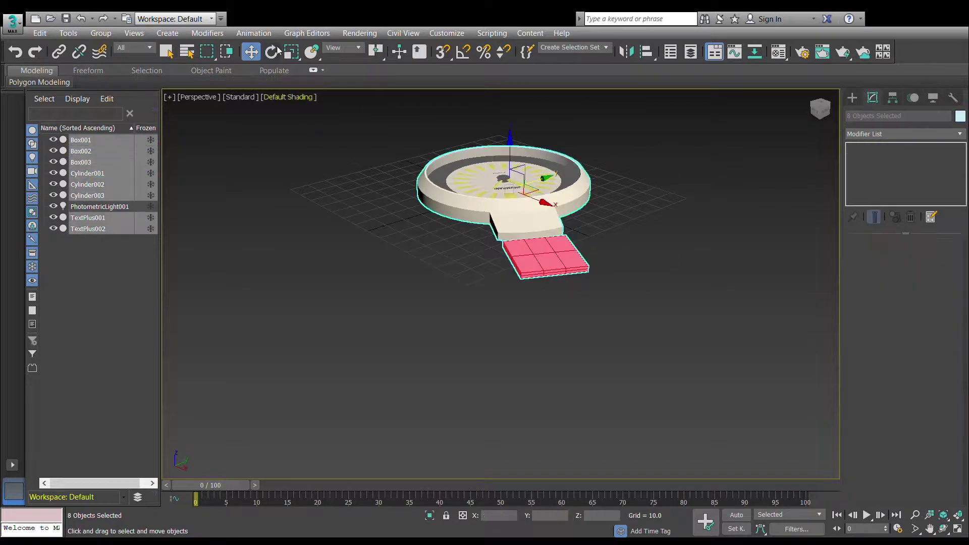
{"action": "key", "text": "e"}
{"action": "left_click", "coordinate": [820, 106]}
{"action": "left_click_drag", "start_coordinate": [552, 166], "coordinate": [564, 195]}
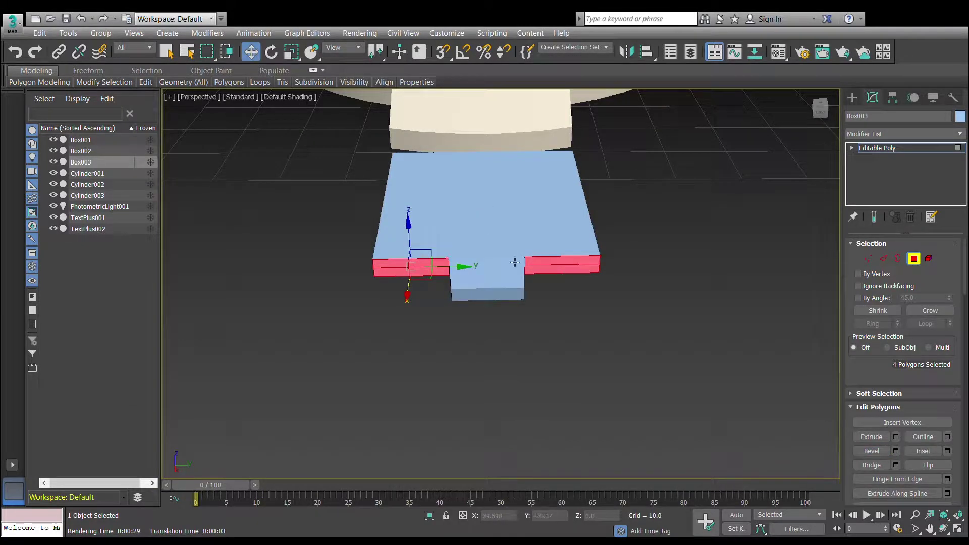
- Scale the strap link's selected faces into notches, checking the link from several angles
{"action": "key", "text": "r"}
{"action": "middle_click_drag", "start_coordinate": [514, 262], "coordinate": [641, 194], "text": "alt"}
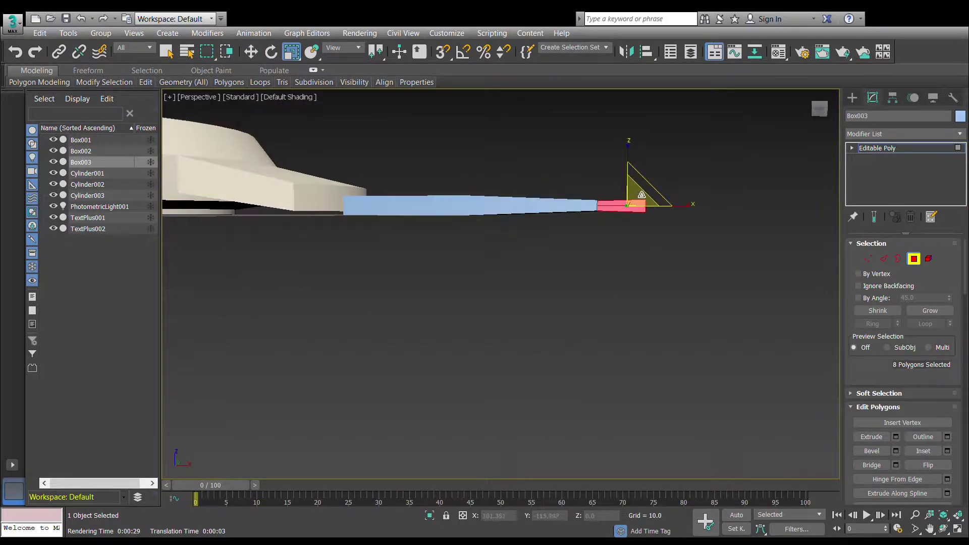
{"action": "middle_click_drag", "start_coordinate": [505, 303], "coordinate": [454, 353], "text": "alt"}
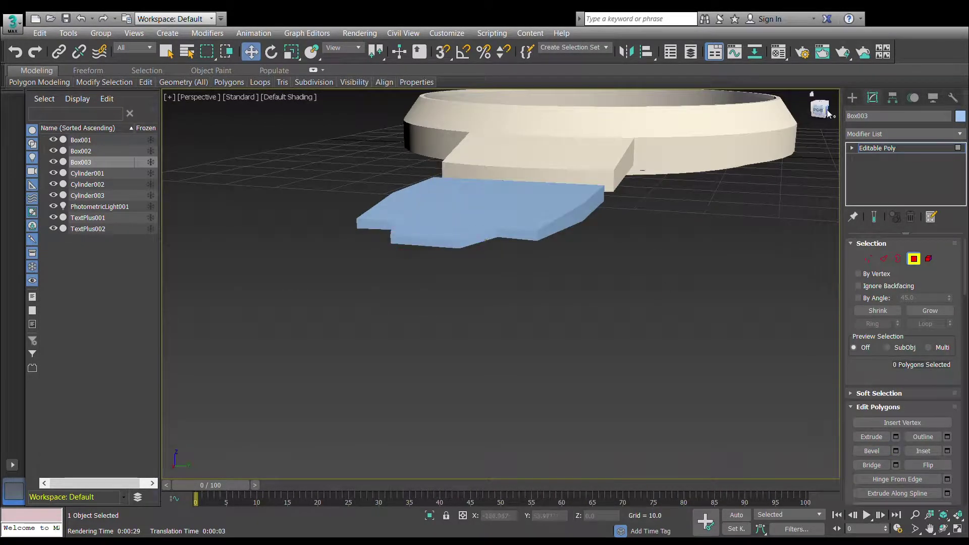
{"action": "left_click", "coordinate": [827, 112]}
{"action": "key", "text": "ctrl+a"}
{"action": "middle_click_drag", "start_coordinate": [512, 190], "coordinate": [486, 169], "text": "alt"}
{"action": "scroll", "coordinate": [368, 233], "scroll_direction": "up", "scroll_amount": 5}
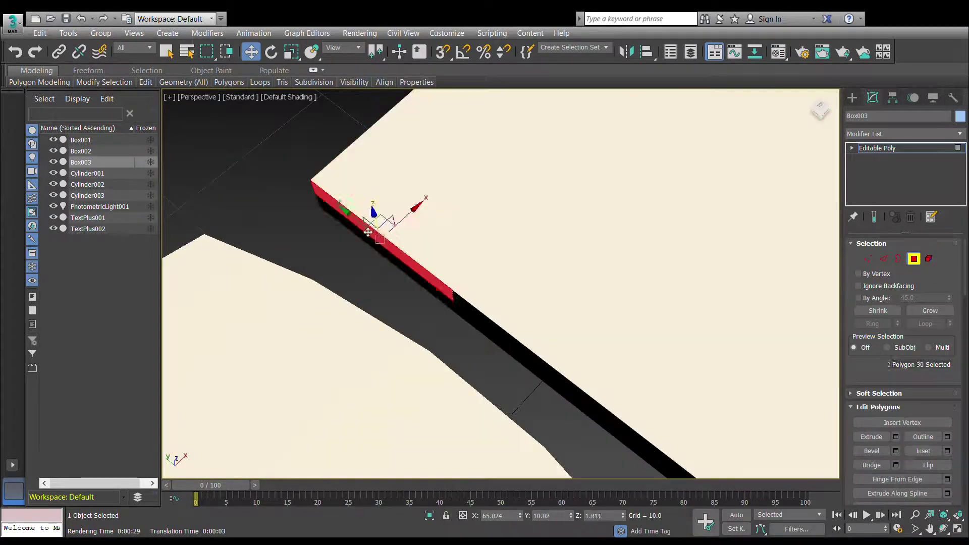
{"action": "scroll", "coordinate": [368, 232], "scroll_direction": "down", "scroll_amount": 5}
{"action": "scroll", "coordinate": [526, 141], "scroll_direction": "down", "scroll_amount": 2}
{"action": "middle_click_drag", "start_coordinate": [542, 217], "coordinate": [504, 252], "text": "alt"}
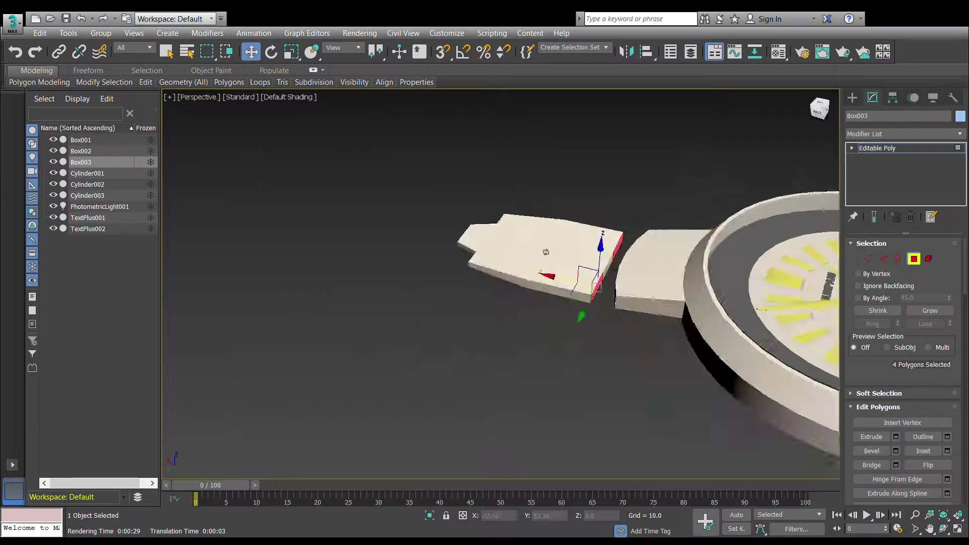
{"action": "left_click", "coordinate": [820, 107]}
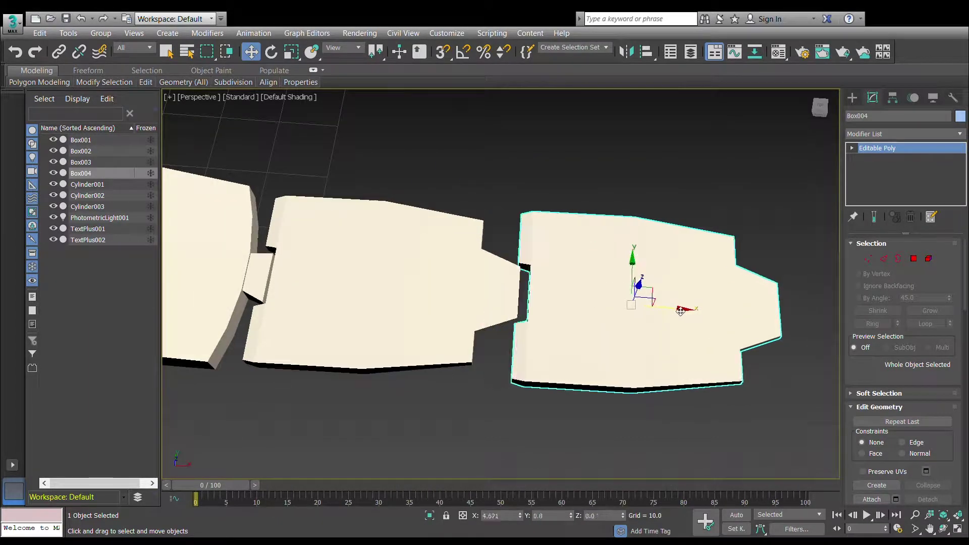
- Slide the second link closer to the first and scale its notch faces
{"action": "left_click_drag", "start_coordinate": [681, 311], "coordinate": [679, 333]}
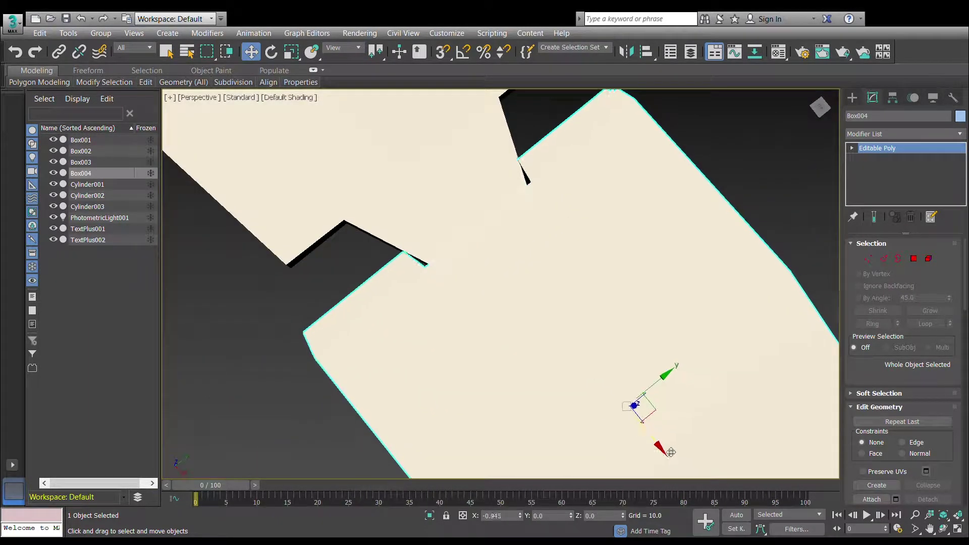
{"action": "left_click", "coordinate": [913, 258]}
{"action": "left_click", "coordinate": [492, 250]}
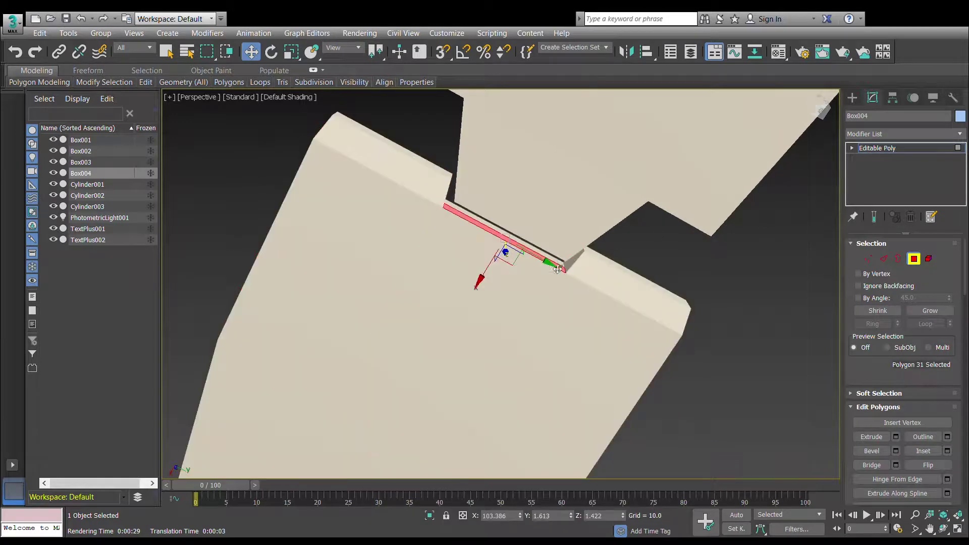
{"action": "middle_click_drag", "start_coordinate": [389, 173], "coordinate": [416, 204], "text": "alt"}
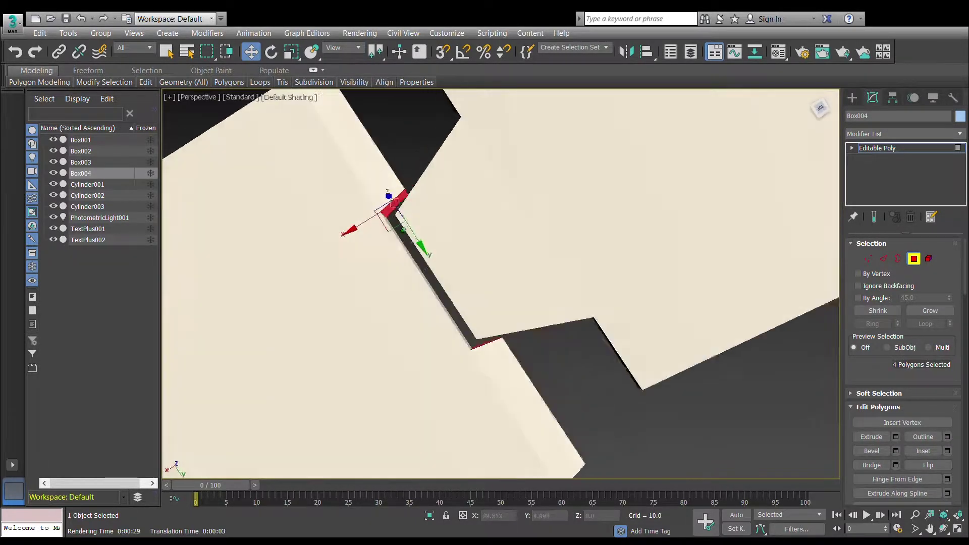
{"action": "key", "text": "r"}
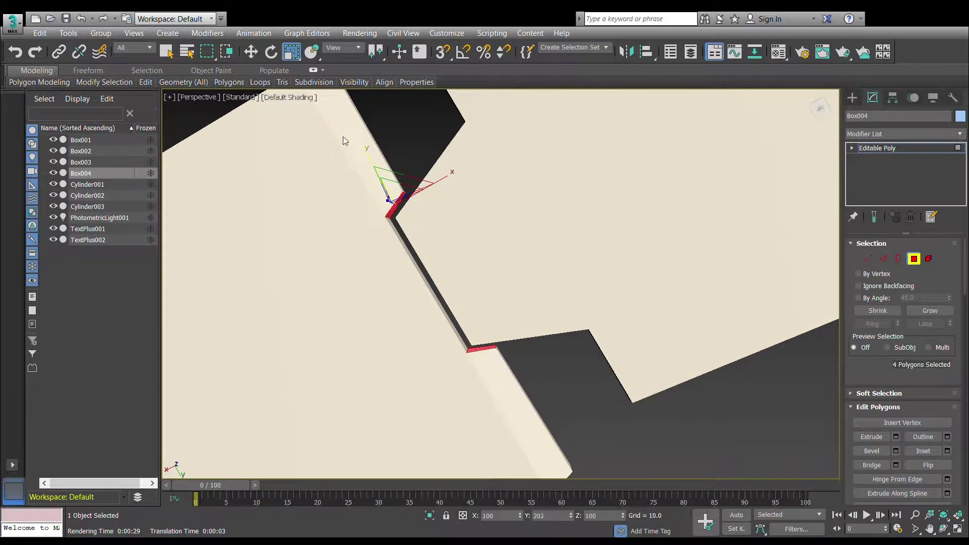
{"action": "scroll", "coordinate": [345, 140], "scroll_direction": "down", "scroll_amount": 5}
- Clone the whole strap link twice, placing each copy further along the strap
{"action": "key", "text": "5"}
{"action": "left_click", "coordinate": [313, 376]}
{"action": "key", "text": "w"}
{"action": "scroll", "coordinate": [367, 343], "scroll_direction": "down", "scroll_amount": 5}
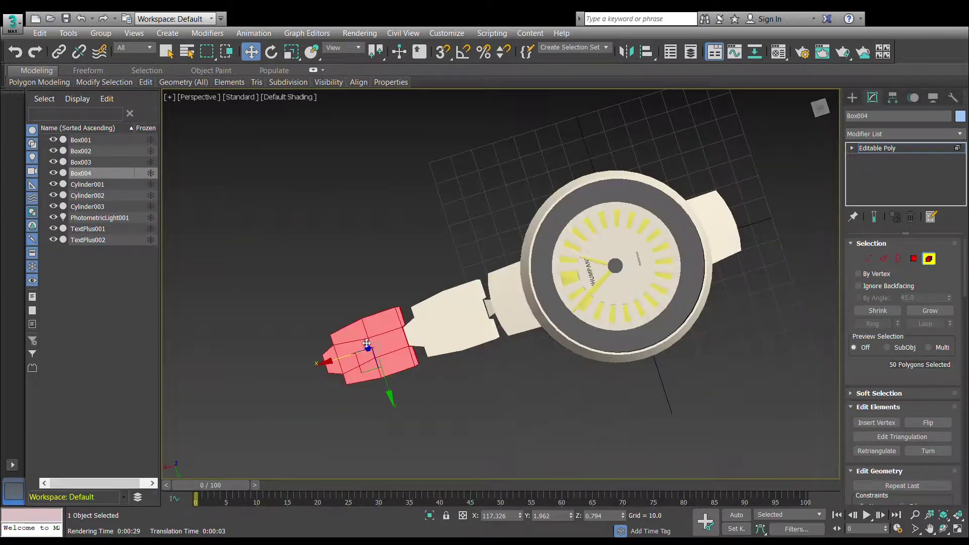
{"action": "left_click_drag", "start_coordinate": [367, 344], "coordinate": [279, 384], "text": "shift"}
{"action": "scroll", "coordinate": [303, 374], "scroll_direction": "up", "scroll_amount": 5}
{"action": "scroll", "coordinate": [319, 376], "scroll_direction": "up", "scroll_amount": 3}
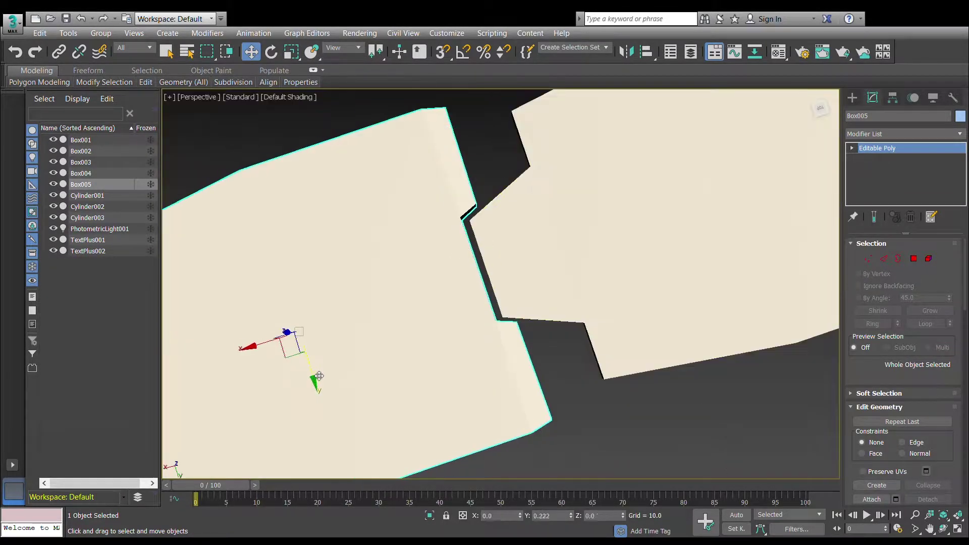
{"action": "scroll", "coordinate": [319, 376], "scroll_direction": "down", "scroll_amount": 5}
{"action": "left_click_drag", "start_coordinate": [599, 393], "coordinate": [508, 358], "text": "shift"}
{"action": "scroll", "coordinate": [421, 356], "scroll_direction": "up", "scroll_amount": 5}
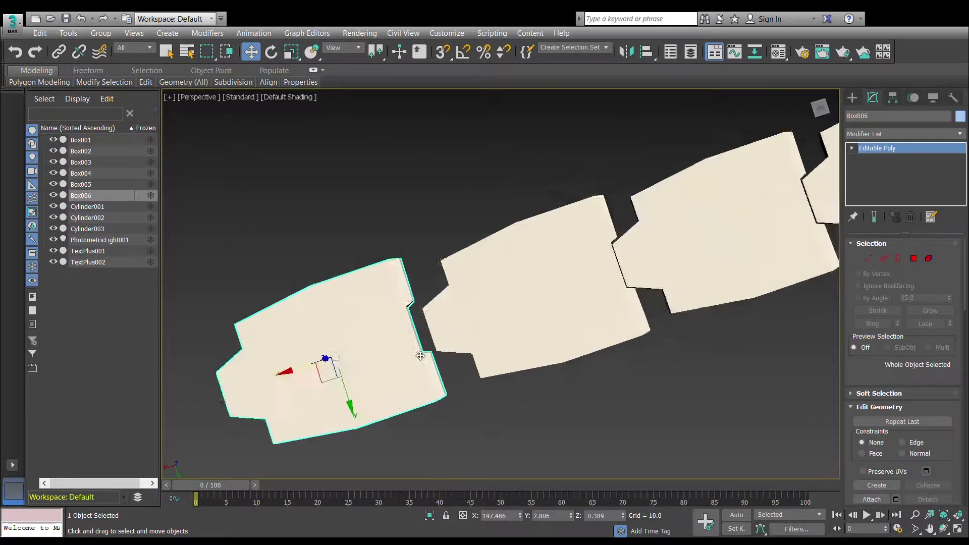
{"action": "scroll", "coordinate": [421, 356], "scroll_direction": "down", "scroll_amount": 2}
{"action": "scroll", "coordinate": [420, 356], "scroll_direction": "down", "scroll_amount": 6}
- Duplicate the three outer links, turn them around, and move them to the case's other side
{"action": "left_click_drag", "start_coordinate": [439, 303], "coordinate": [312, 224]}
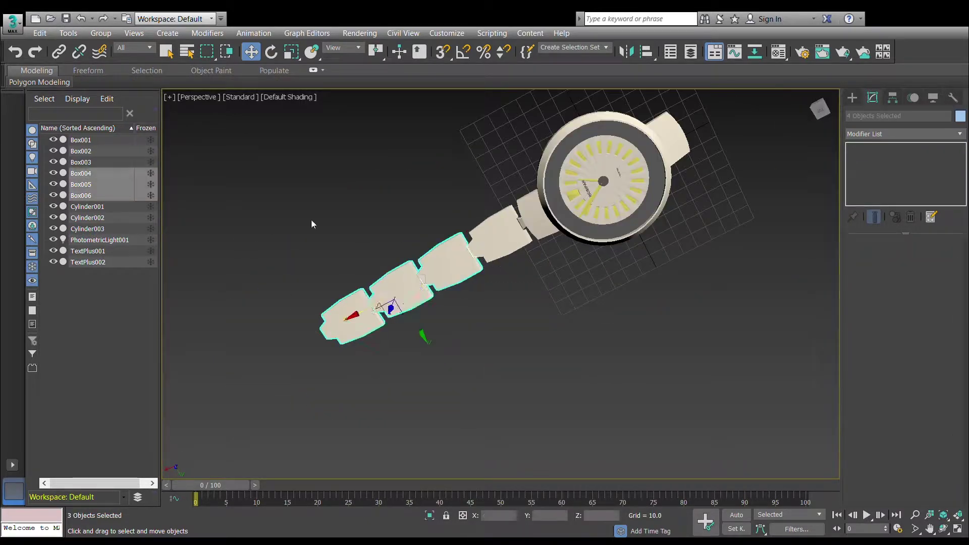
{"action": "left_click_drag", "start_coordinate": [477, 252], "coordinate": [478, 252], "text": "shift"}
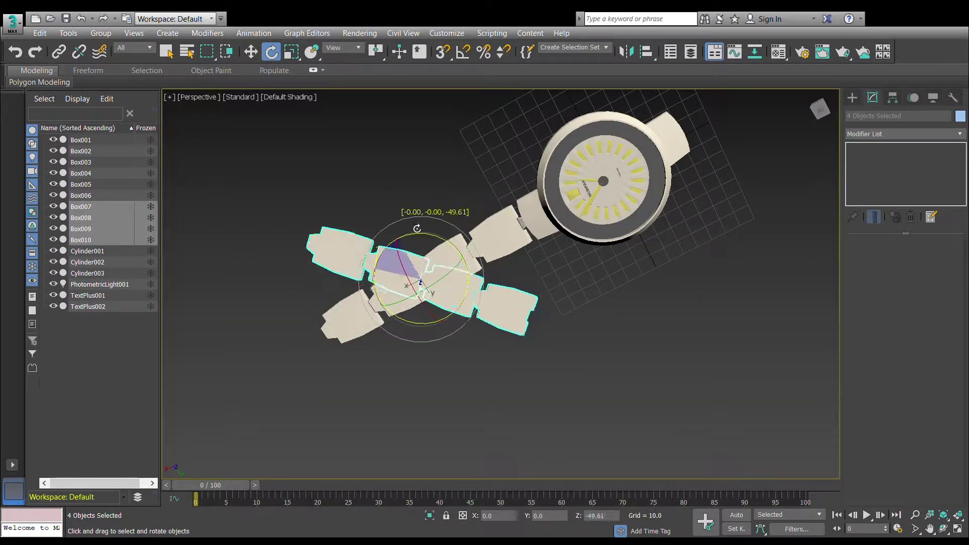
{"action": "left_click_drag", "start_coordinate": [412, 278], "coordinate": [471, 469]}
{"action": "key", "text": "w"}
{"action": "left_click_drag", "start_coordinate": [404, 298], "coordinate": [746, 117]}
{"action": "middle_click_drag", "start_coordinate": [747, 117], "coordinate": [546, 299], "text": "alt"}
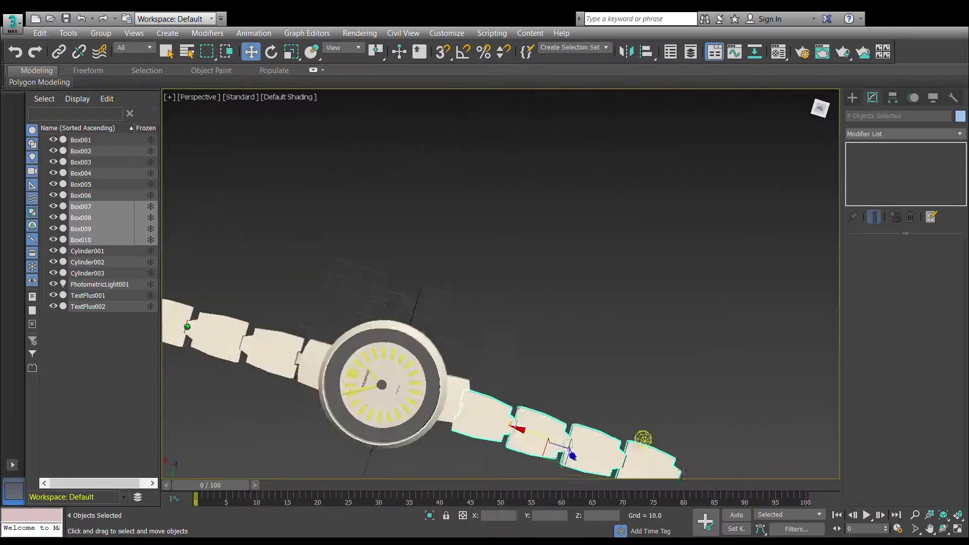
{"action": "key", "text": "e"}
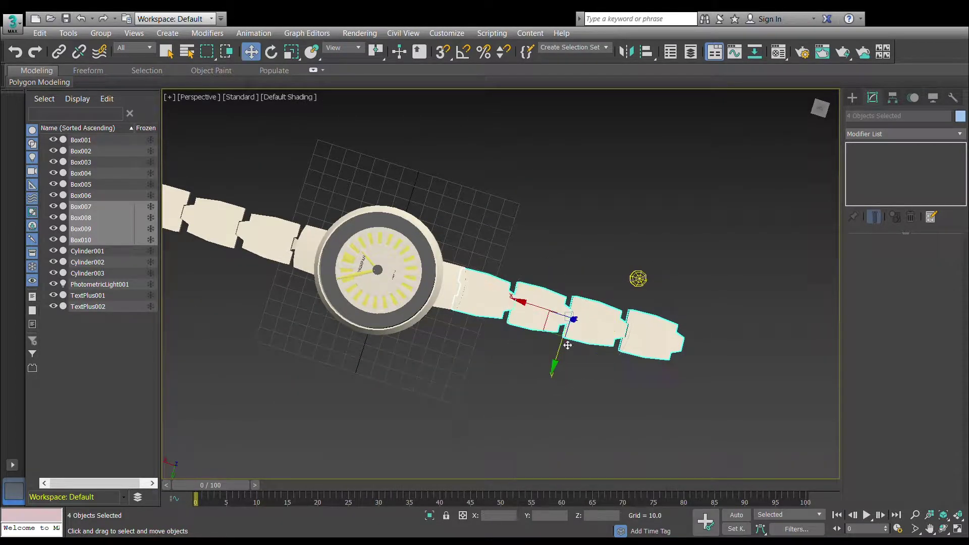
- Expand the polygon selection on the dial while orbiting around the watch
{"action": "scroll", "coordinate": [567, 345], "scroll_direction": "up", "scroll_amount": 3}
{"action": "middle_click_drag", "start_coordinate": [567, 345], "coordinate": [595, 189], "text": "alt"}
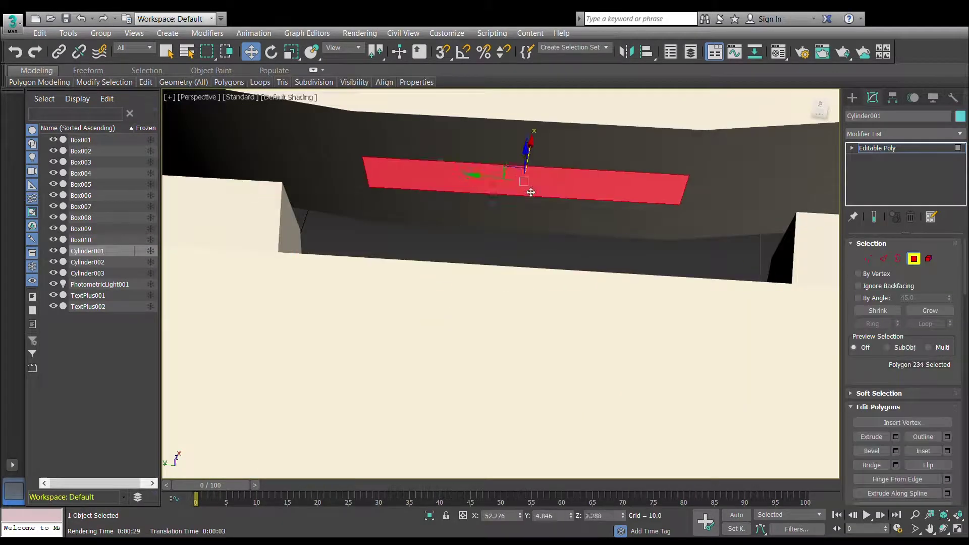
{"action": "left_click", "coordinate": [531, 192], "text": "shift"}
{"action": "mouse_move", "coordinate": [526, 166]}
{"action": "middle_mouse_down", "text": "alt"}
{"action": "mouse_move", "coordinate": [502, 141]}
{"action": "mouse_move", "coordinate": [664, 367]}
{"action": "middle_mouse_up", "text": "alt"}
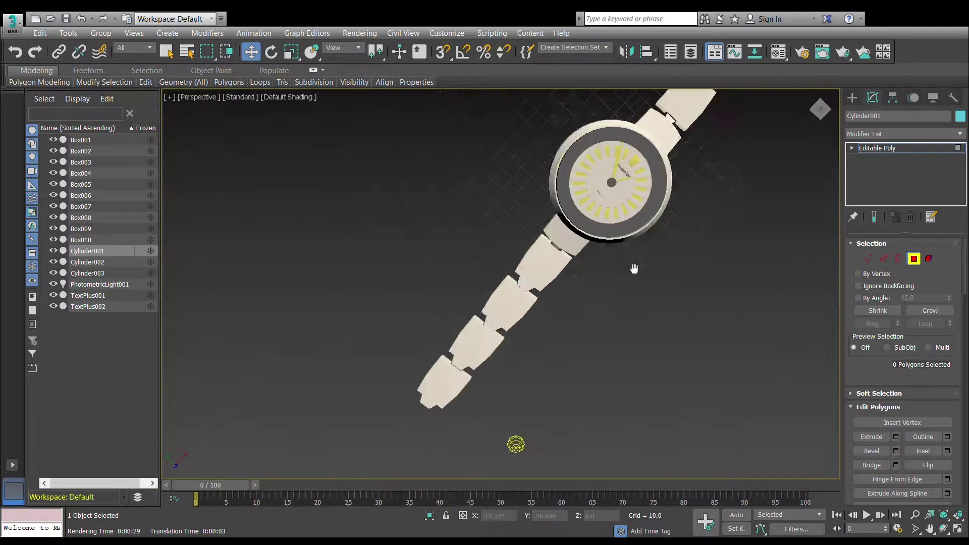
{"action": "middle_click_drag", "start_coordinate": [634, 268], "coordinate": [474, 252], "text": "alt"}
{"action": "middle_click_drag", "start_coordinate": [711, 171], "coordinate": [752, 138], "text": "alt"}
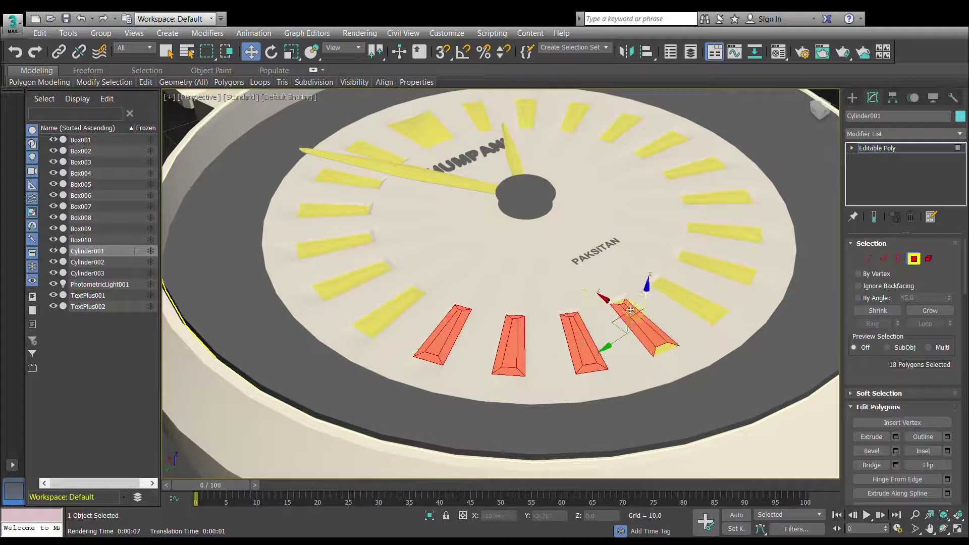
- Add six more hour marker polygons to the dial selection
{"action": "scroll", "coordinate": [728, 269], "scroll_direction": "up", "scroll_amount": 5}
{"action": "scroll", "coordinate": [659, 191], "scroll_direction": "down", "scroll_amount": 2}
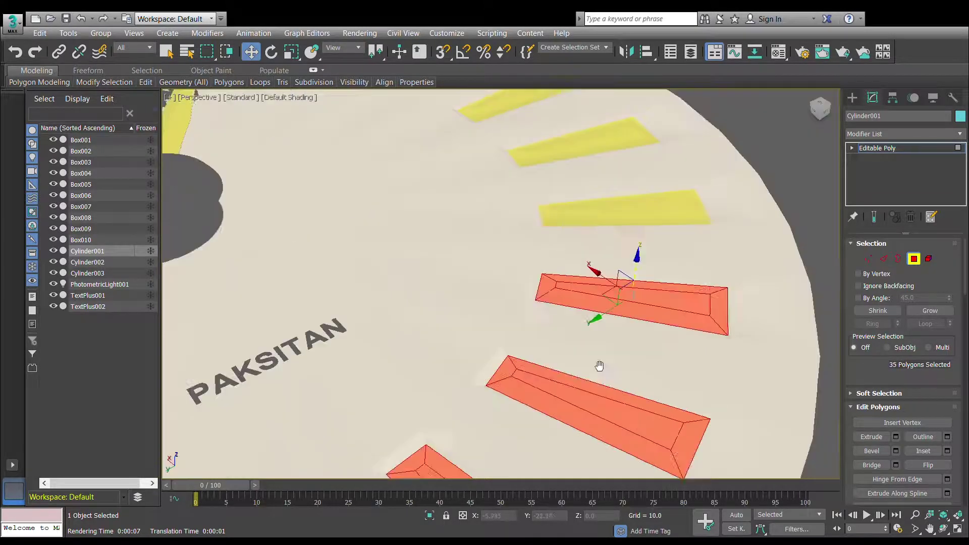
{"action": "scroll", "coordinate": [549, 162], "scroll_direction": "up", "scroll_amount": 5}
{"action": "scroll", "coordinate": [701, 182], "scroll_direction": "down", "scroll_amount": 3}
{"action": "left_click", "coordinate": [513, 130], "text": "ctrl"}
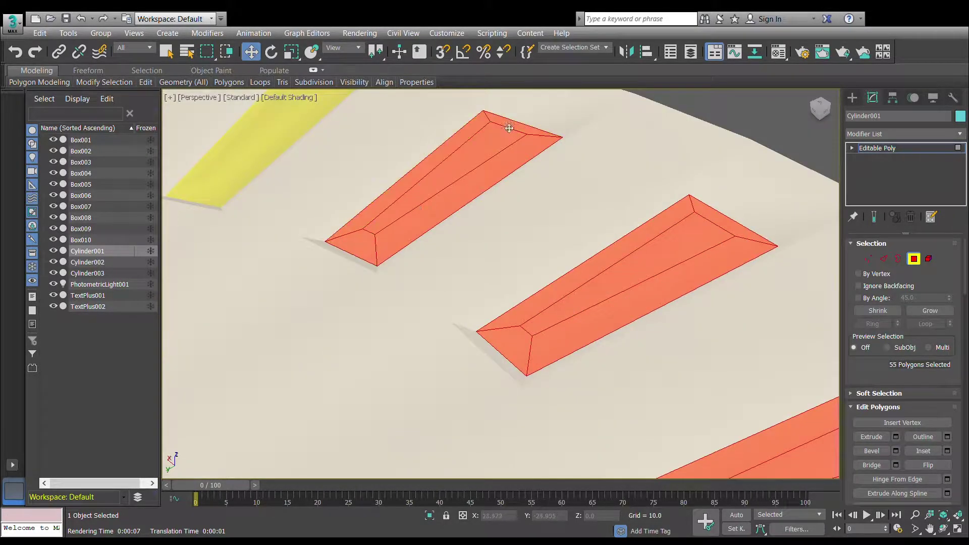
{"action": "mouse_move", "coordinate": [512, 129]}
{"action": "middle_mouse_down", "text": "alt"}
{"action": "mouse_move", "coordinate": [783, 303]}
{"action": "mouse_move", "coordinate": [523, 302]}
{"action": "middle_mouse_up", "text": "alt"}
{"action": "left_click", "coordinate": [523, 301], "text": "ctrl"}
{"action": "scroll", "coordinate": [523, 302], "scroll_direction": "down", "scroll_amount": 4}
{"action": "scroll", "coordinate": [432, 353], "scroll_direction": "up", "scroll_amount": 3}
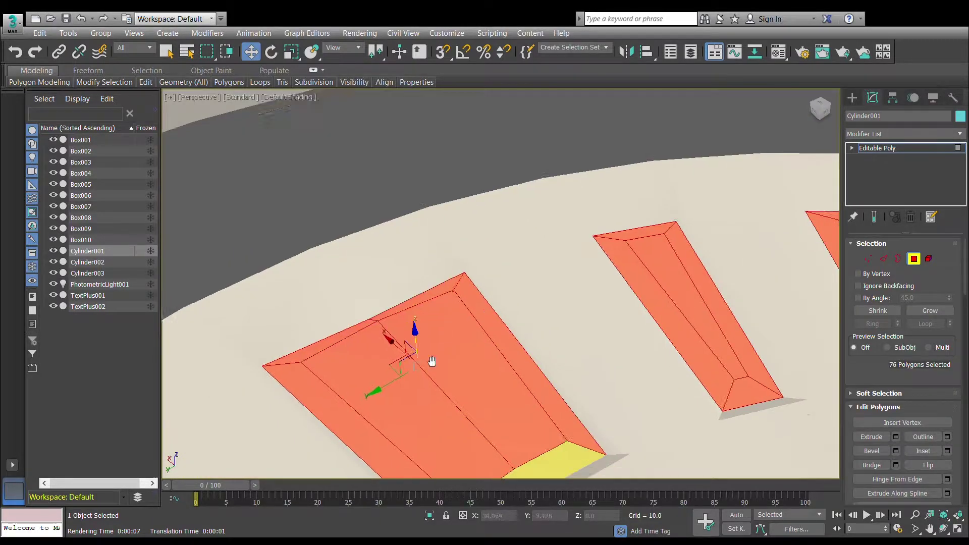
{"action": "scroll", "coordinate": [455, 328], "scroll_direction": "down", "scroll_amount": 4}
{"action": "left_click", "coordinate": [509, 245], "text": "ctrl"}
{"action": "left_click", "coordinate": [501, 297], "text": "ctrl"}
{"action": "scroll", "coordinate": [443, 331], "scroll_direction": "down", "scroll_amount": 2}
{"action": "left_click", "coordinate": [455, 323], "text": "ctrl"}
{"action": "left_click", "coordinate": [484, 386], "text": "ctrl"}
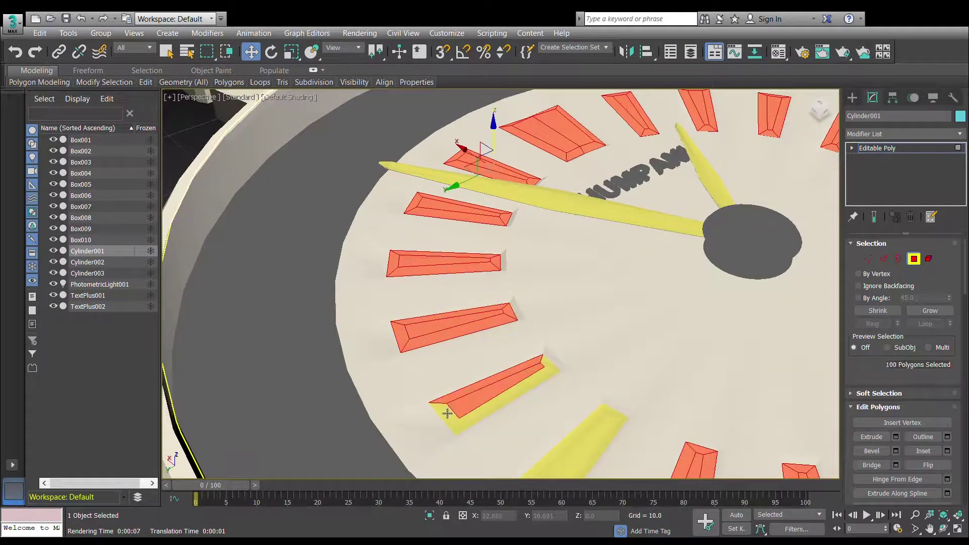
{"action": "scroll", "coordinate": [464, 335], "scroll_direction": "up", "scroll_amount": 3}
{"action": "scroll", "coordinate": [419, 206], "scroll_direction": "up", "scroll_amount": 4}
{"action": "scroll", "coordinate": [419, 206], "scroll_direction": "down", "scroll_amount": 5}
{"action": "scroll", "coordinate": [454, 354], "scroll_direction": "up", "scroll_amount": 2}
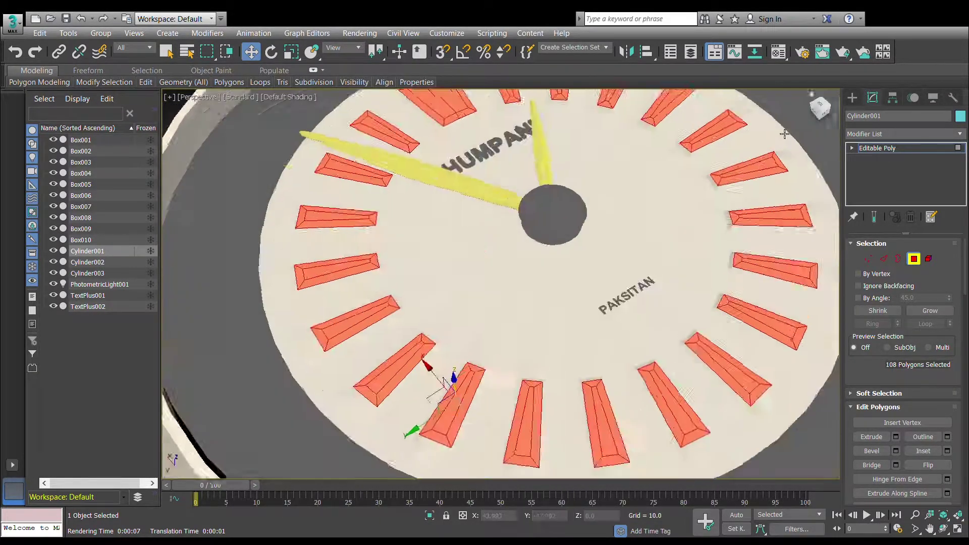
{"action": "scroll", "coordinate": [454, 353], "scroll_direction": "up", "scroll_amount": 3}
{"action": "scroll", "coordinate": [608, 249], "scroll_direction": "down", "scroll_amount": 4}
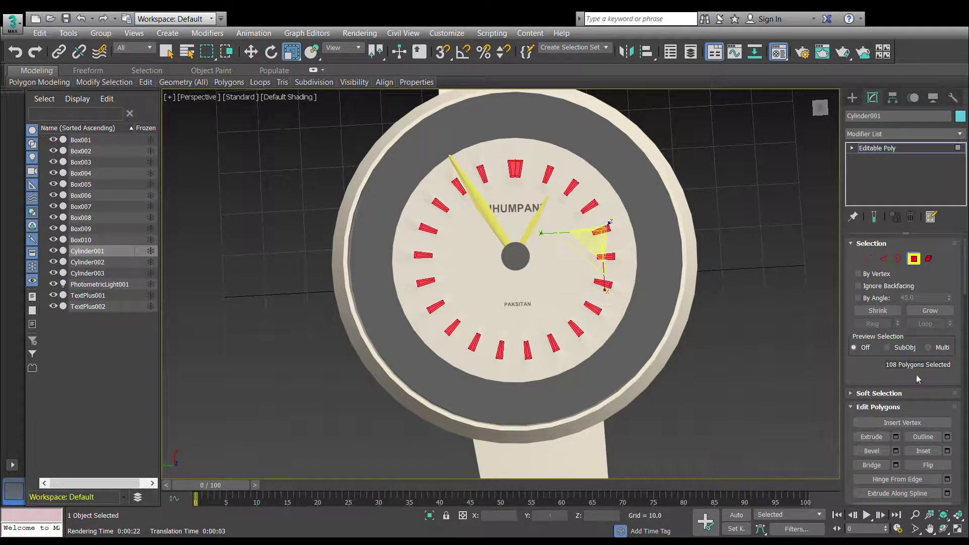
- Clear the polygon selection and deselect the dial, reviewing the whole watch and band
{"action": "left_click_drag", "start_coordinate": [820, 115], "coordinate": [654, 201]}
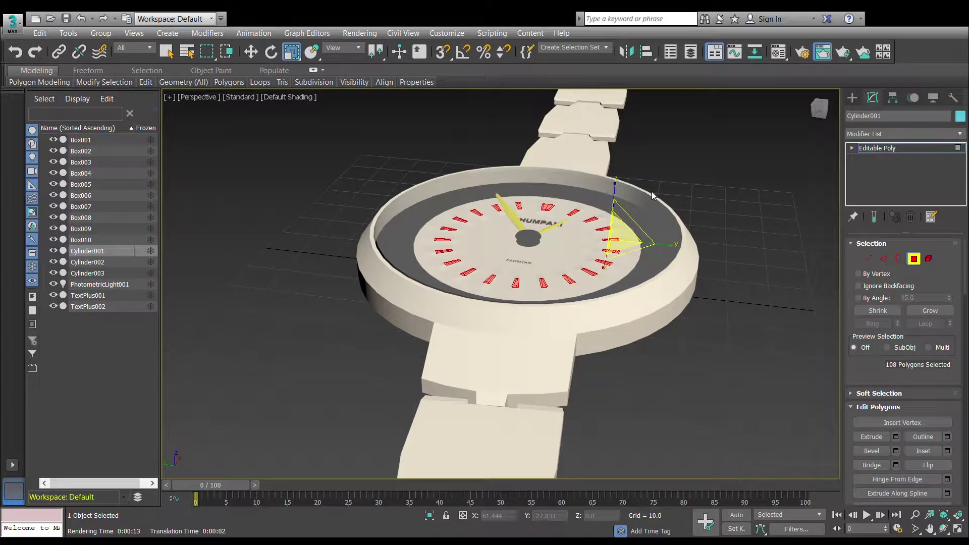
{"action": "scroll", "coordinate": [652, 195], "scroll_direction": "down", "scroll_amount": 5}
{"action": "middle_click_drag", "start_coordinate": [738, 198], "coordinate": [741, 223], "text": "alt"}
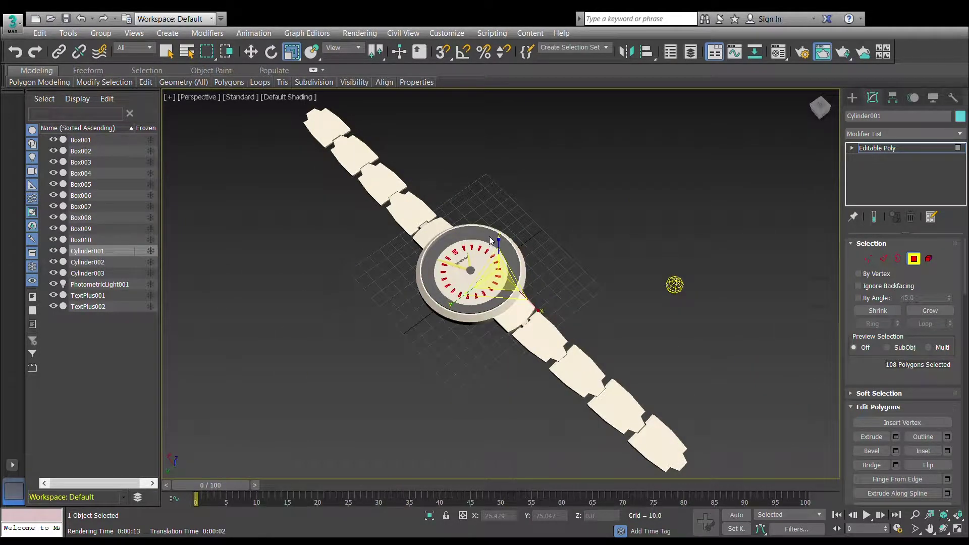
{"action": "scroll", "coordinate": [484, 279], "scroll_direction": "up", "scroll_amount": 5}
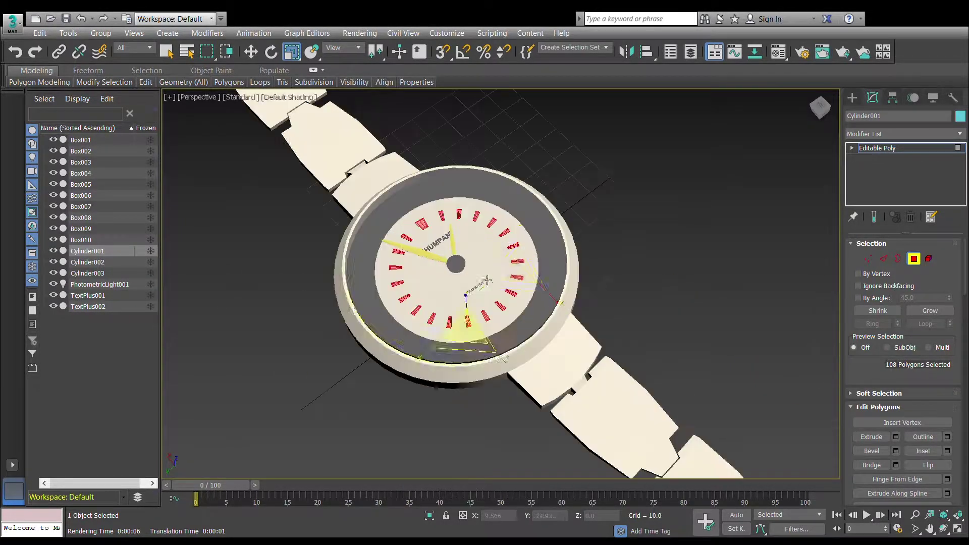
{"action": "left_click", "coordinate": [661, 177]}
{"action": "middle_click_drag", "start_coordinate": [661, 178], "coordinate": [672, 175], "text": "alt"}
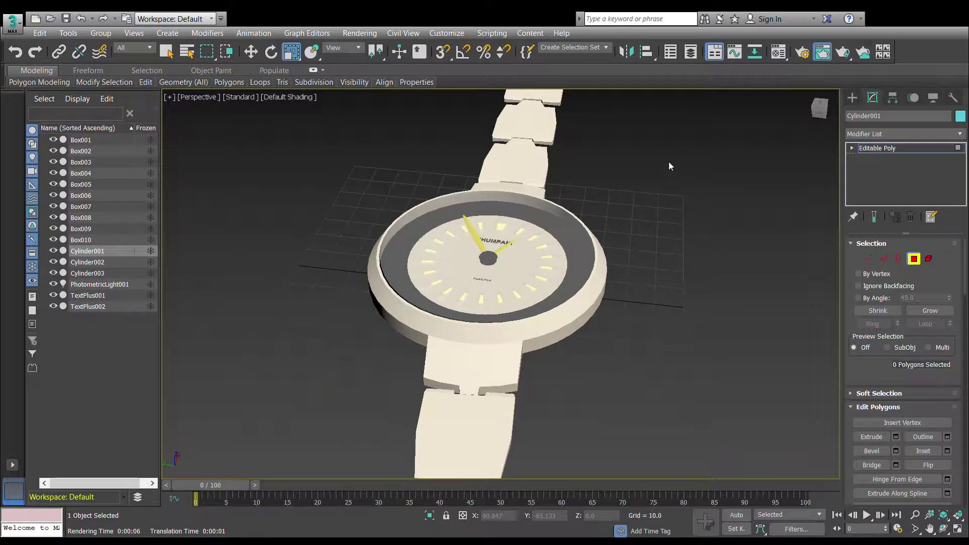
{"action": "scroll", "coordinate": [666, 158], "scroll_direction": "down", "scroll_amount": 5}
{"action": "scroll", "coordinate": [664, 155], "scroll_direction": "up", "scroll_amount": 5}
{"action": "middle_click_drag", "start_coordinate": [664, 155], "coordinate": [641, 158], "text": "alt"}
{"action": "left_click", "coordinate": [644, 157]}
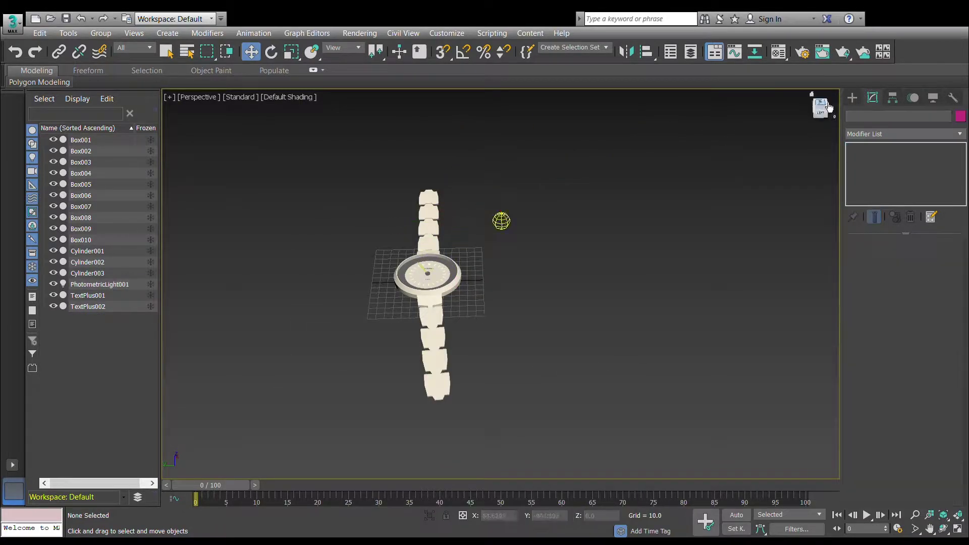
- Type 'ISTw' over the swapped letters to correct the dial text PAKSITAN to PAKISTAN
{"action": "left_click", "coordinate": [827, 107]}
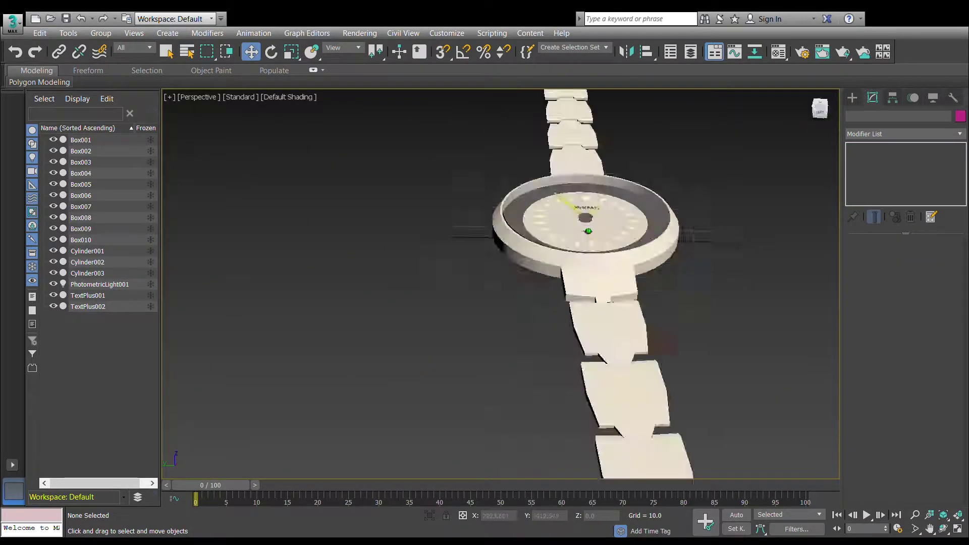
{"action": "middle_click_drag", "start_coordinate": [588, 231], "coordinate": [832, 238], "text": "alt"}
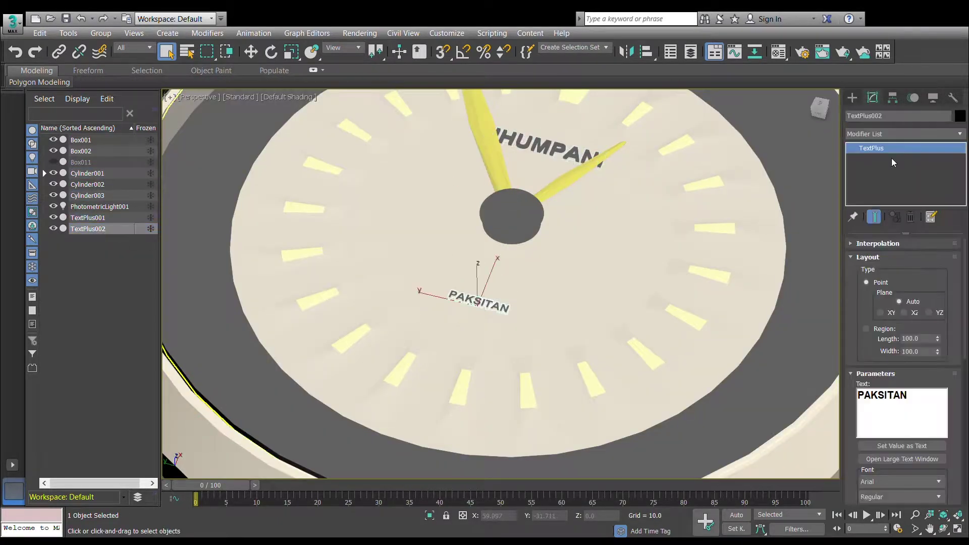
{"action": "left_click_drag", "start_coordinate": [876, 395], "coordinate": [893, 395]}
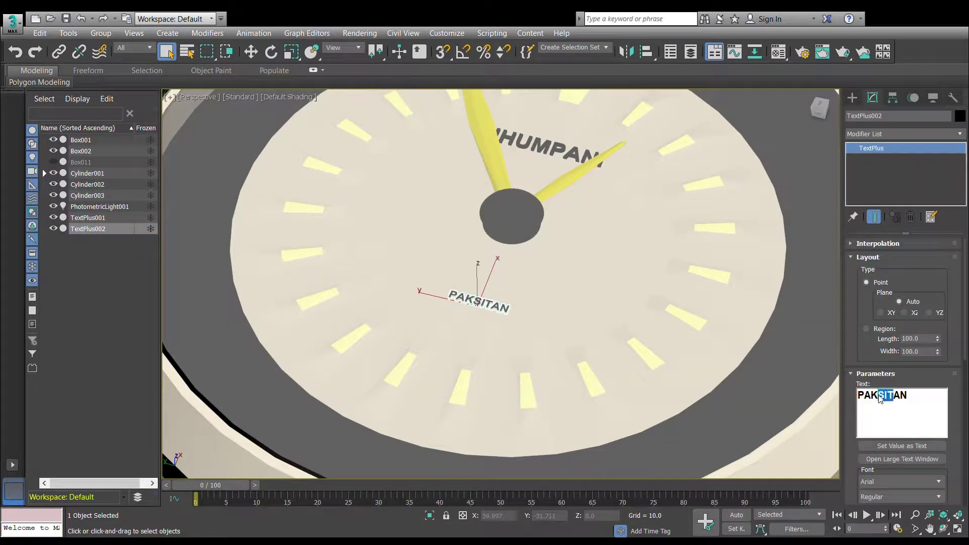
{"action": "type", "text": "ISTw"}
{"action": "scroll", "coordinate": [577, 270], "scroll_direction": "down", "scroll_amount": 5}
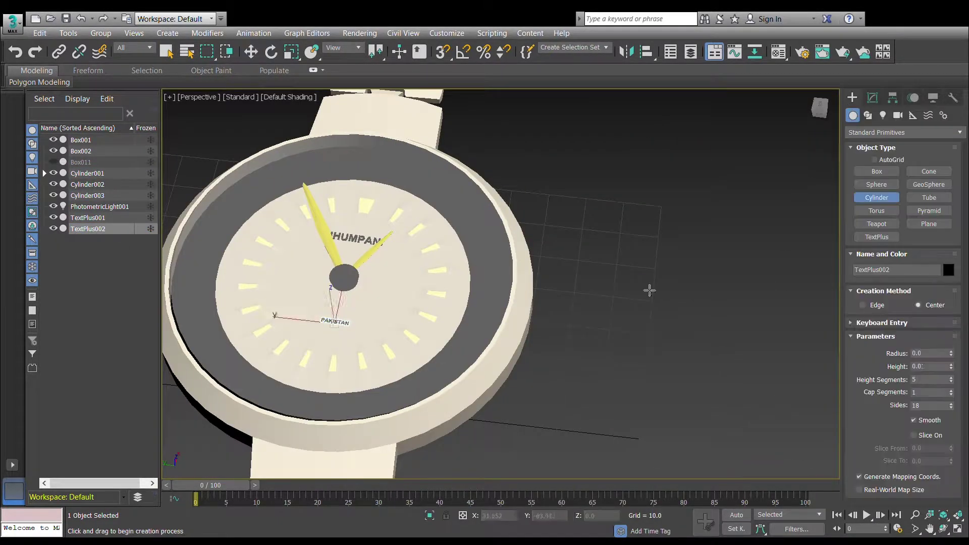
- Convert the new cylinder to Editable Poly and bevel its top ring into a recessed chamfered rim
{"action": "left_click", "coordinate": [872, 97]}
{"action": "right_click", "coordinate": [878, 148]}
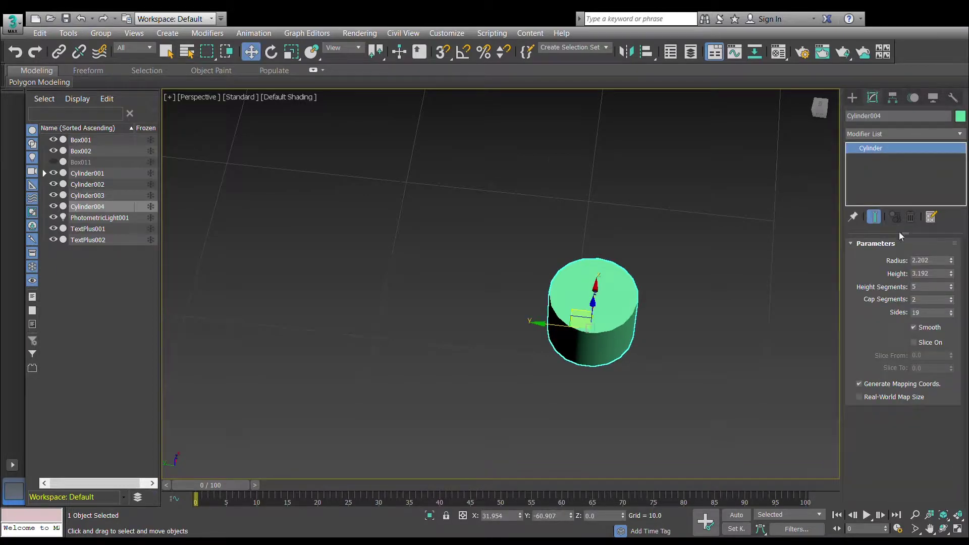
{"action": "left_click", "coordinate": [898, 232]}
{"action": "key", "text": "z"}
{"action": "key", "text": "4"}
{"action": "key", "text": "ctrl+a"}
{"action": "left_click", "coordinate": [913, 259]}
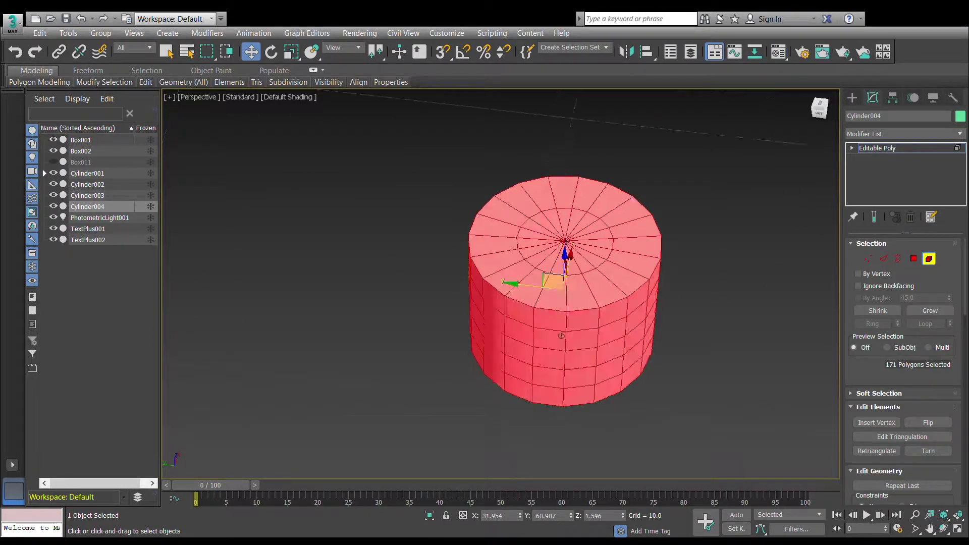
{"action": "left_click", "coordinate": [561, 285]}
{"action": "left_click", "coordinate": [560, 286], "text": "shift"}
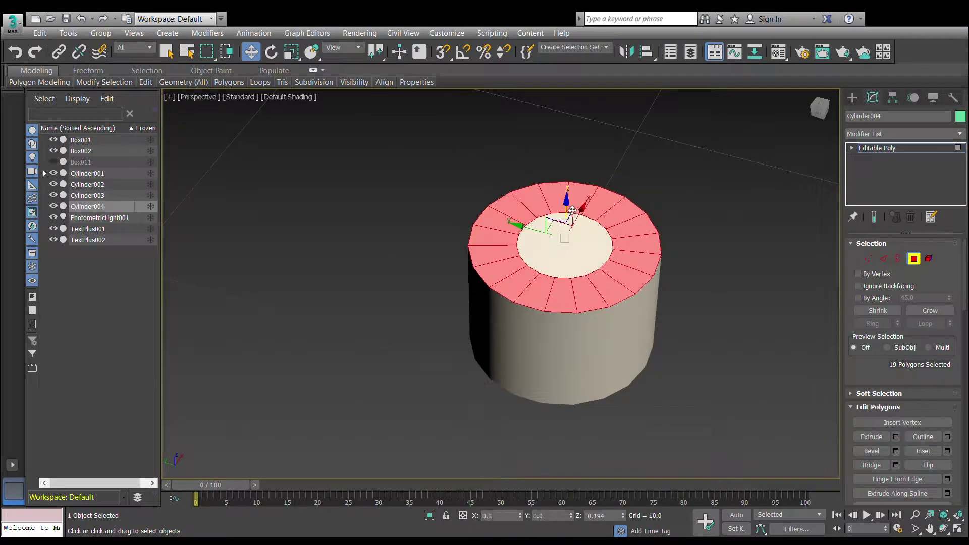
{"action": "left_click", "coordinate": [872, 451]}
{"action": "mouse_move", "coordinate": [566, 238]}
{"action": "left_mouse_down"}
{"action": "mouse_move", "coordinate": [562, 336]}
{"action": "mouse_move", "coordinate": [584, 402]}
{"action": "mouse_move", "coordinate": [589, 391]}
{"action": "left_mouse_up"}
- Shrink the cylinder's bottom ring inward and rework the side band of the profile
{"action": "left_click", "coordinate": [573, 372]}
{"action": "key", "text": "r"}
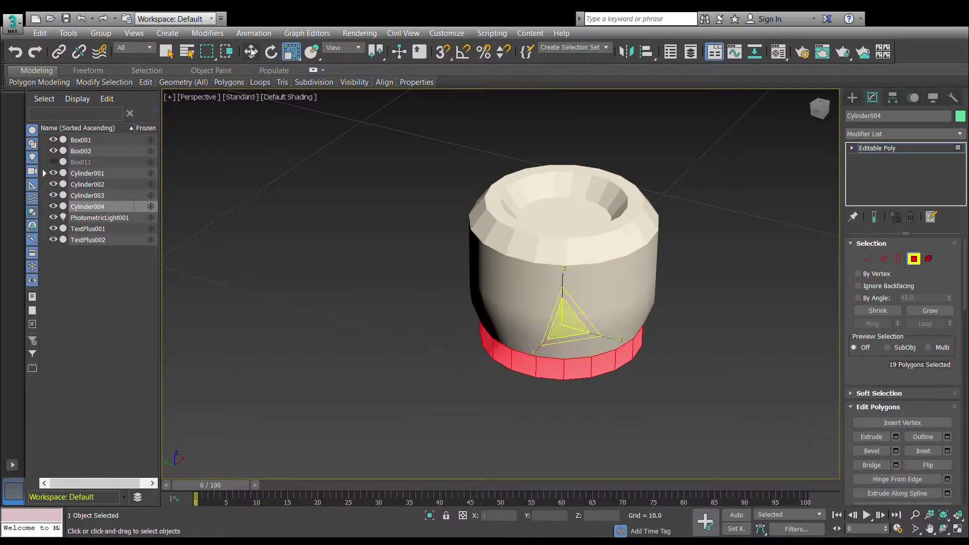
{"action": "left_click", "coordinate": [251, 52]}
{"action": "left_click", "coordinate": [510, 312]}
{"action": "key", "text": "ctrl+z"}
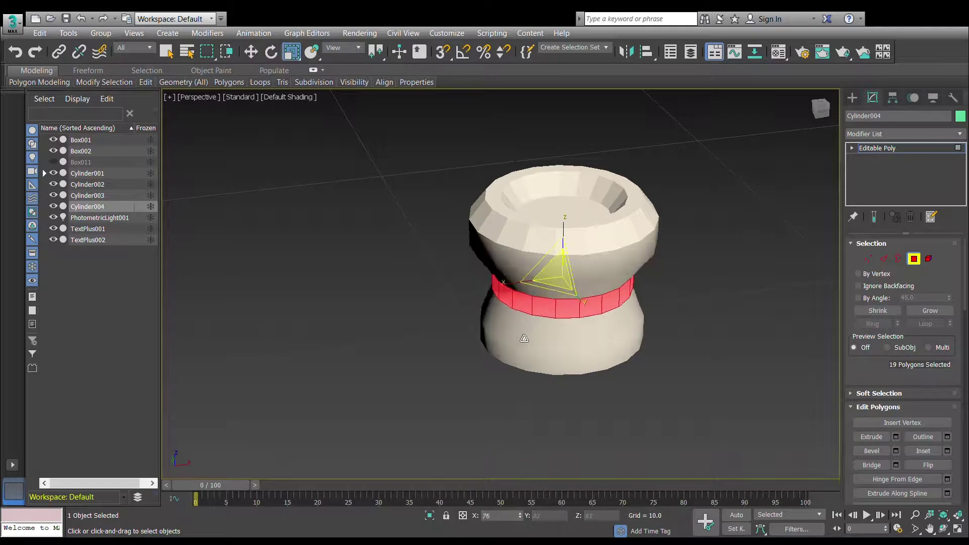
{"action": "key", "text": "ctrl+z"}
{"action": "key", "text": "ctrl+z"}
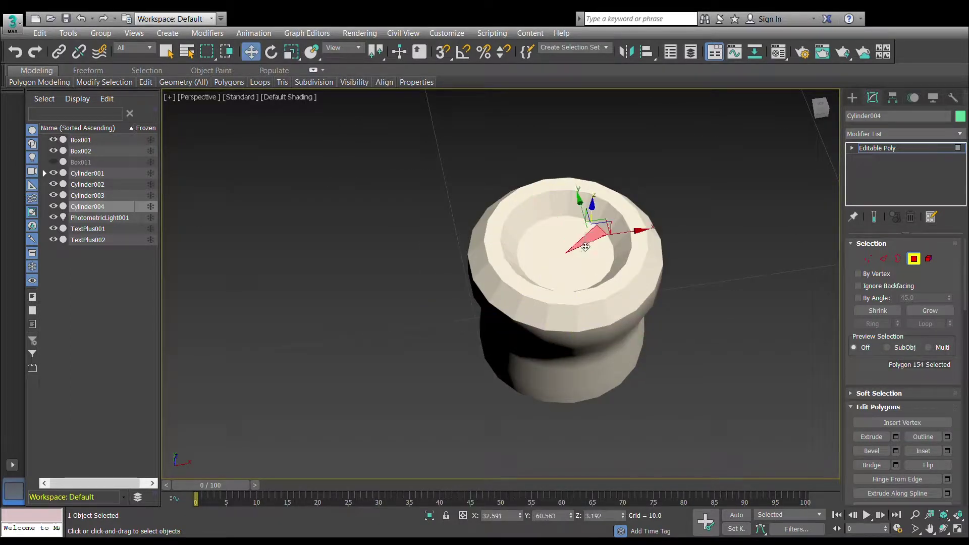
{"action": "key", "text": "ctrl+z"}
{"action": "key", "text": "ctrl+z"}
{"action": "key", "text": "ctrl+z"}
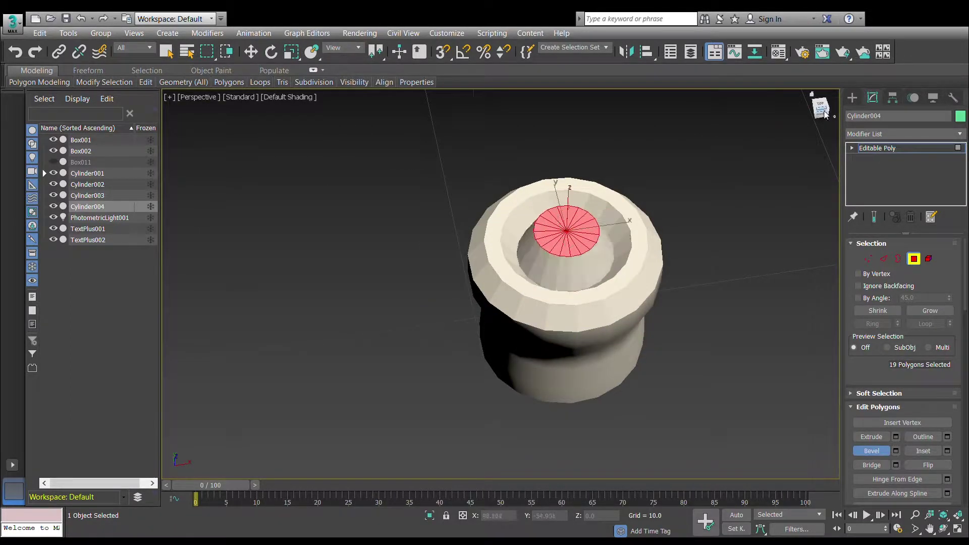
- Select the whole crown element and move it to the edge of the watch case
{"action": "scroll", "coordinate": [554, 248], "scroll_direction": "down", "scroll_amount": 5}
{"action": "key", "text": "5"}
{"action": "key", "text": "w"}
{"action": "scroll", "coordinate": [634, 135], "scroll_direction": "up", "scroll_amount": 3}
{"action": "key", "text": "e"}
{"action": "key", "text": "w"}
{"action": "mouse_move", "coordinate": [590, 136]}
{"action": "left_mouse_down"}
{"action": "mouse_move", "coordinate": [584, 195]}
{"action": "mouse_move", "coordinate": [450, 173]}
{"action": "mouse_move", "coordinate": [433, 141]}
{"action": "left_mouse_up"}
- Raise the crown to the case height, checking it from side and oblique views
{"action": "middle_click_drag", "start_coordinate": [433, 140], "coordinate": [544, 230], "text": "alt"}
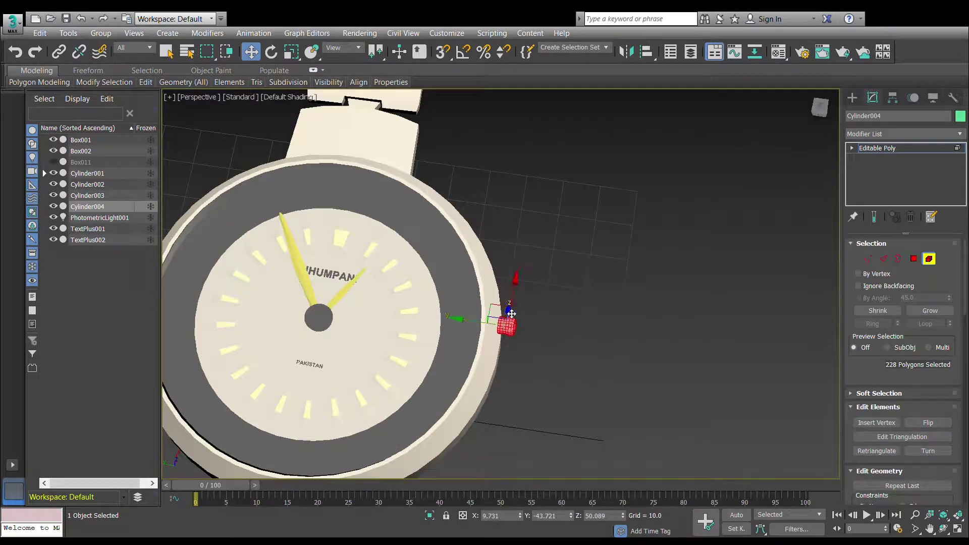
{"action": "middle_click_drag", "start_coordinate": [512, 314], "coordinate": [499, 152], "text": "alt"}
{"action": "left_click_drag", "start_coordinate": [498, 152], "coordinate": [510, 157]}
{"action": "scroll", "coordinate": [511, 167], "scroll_direction": "up", "scroll_amount": 3}
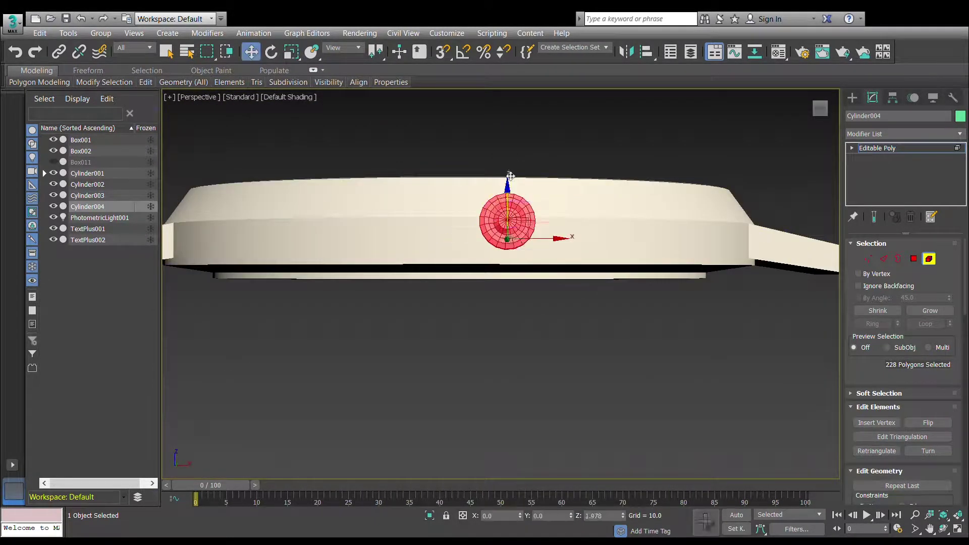
{"action": "middle_click_drag", "start_coordinate": [511, 176], "coordinate": [363, 151], "text": "alt"}
{"action": "key", "text": "shift+z"}
{"action": "mouse_move", "coordinate": [510, 217]}
{"action": "middle_mouse_down", "text": "alt"}
{"action": "mouse_move", "coordinate": [398, 231]}
{"action": "mouse_move", "coordinate": [372, 197]}
{"action": "mouse_move", "coordinate": [557, 198]}
{"action": "middle_mouse_up", "text": "alt"}
- Select the face ring on the crown's outer end and scale it inward to inset it
{"action": "key", "text": "e"}
{"action": "scroll", "coordinate": [372, 197], "scroll_direction": "up", "scroll_amount": 3}
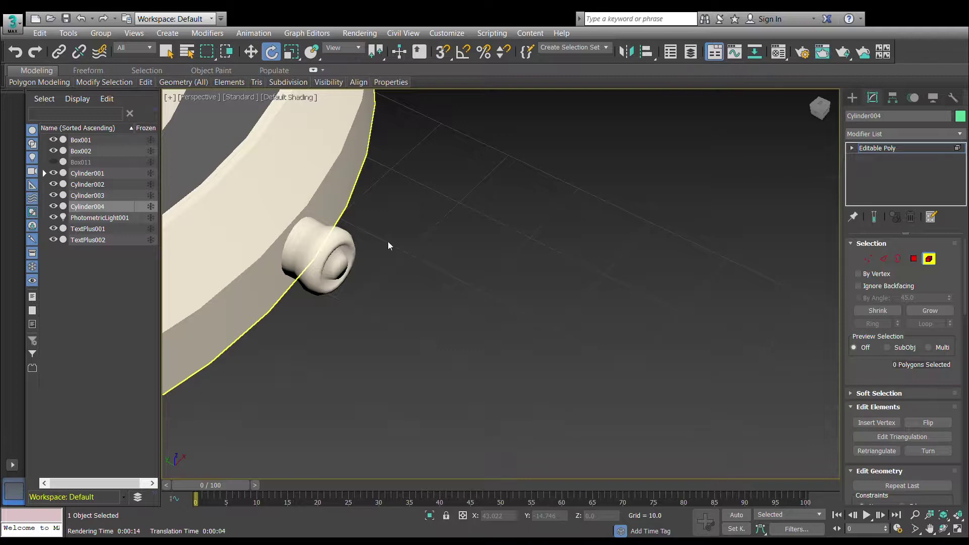
{"action": "left_click", "coordinate": [318, 255]}
{"action": "key", "text": "4"}
{"action": "key", "text": "w"}
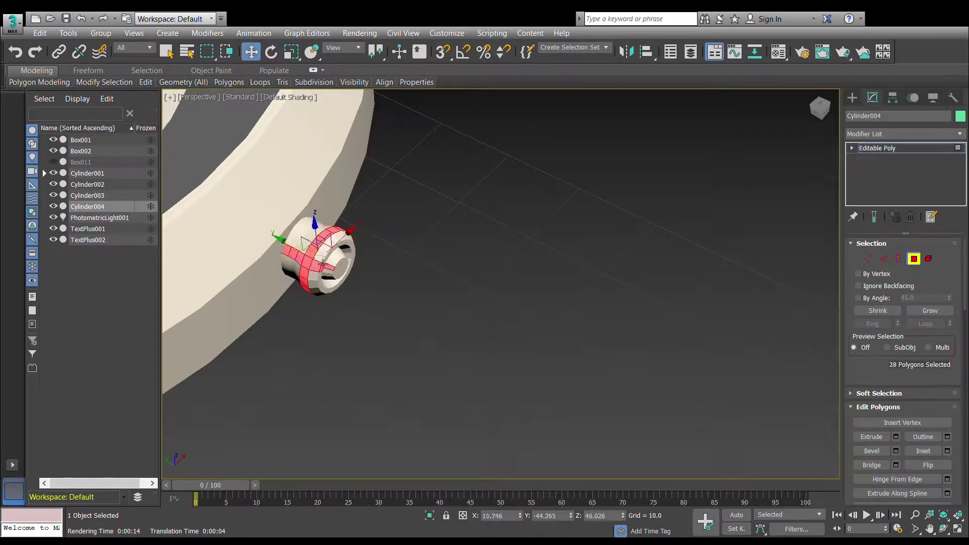
{"action": "mouse_move", "coordinate": [321, 263]}
{"action": "middle_mouse_down", "text": "alt"}
{"action": "mouse_move", "coordinate": [354, 227]}
{"action": "mouse_move", "coordinate": [585, 289]}
{"action": "middle_mouse_up", "text": "alt"}
{"action": "key", "text": "r"}
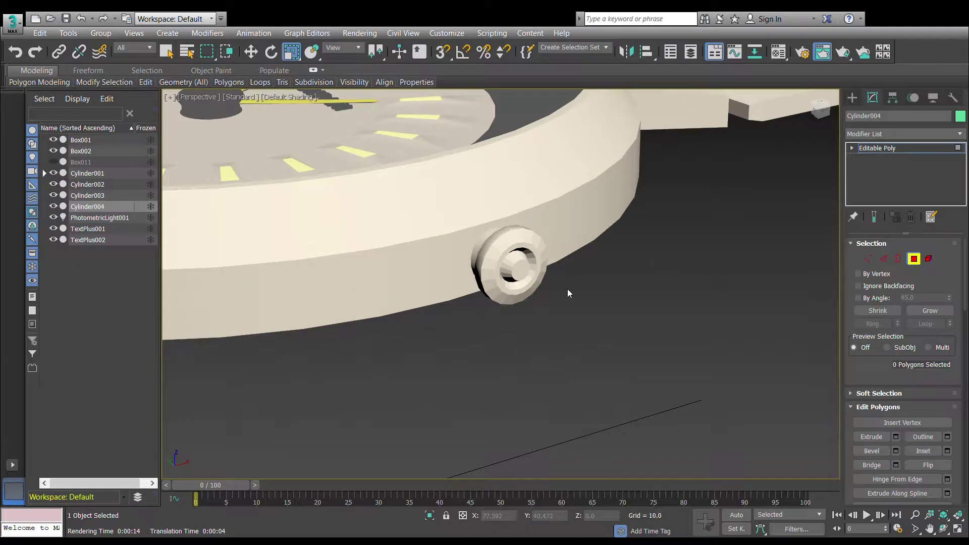
{"action": "key", "text": "w"}
{"action": "key", "text": "ctrl+z"}
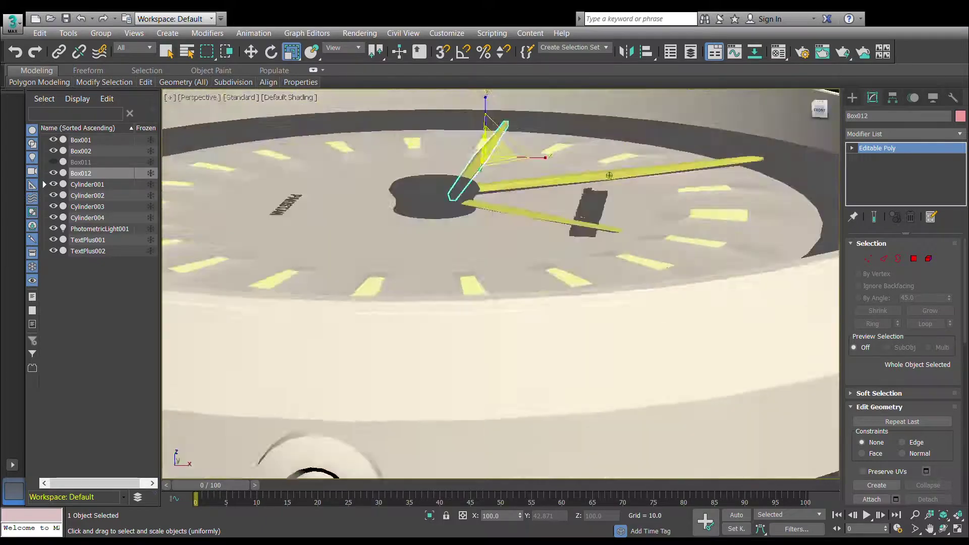
- Select the new hand as one element, view the dial, then pick the crown and dial disc
{"action": "key", "text": "5"}
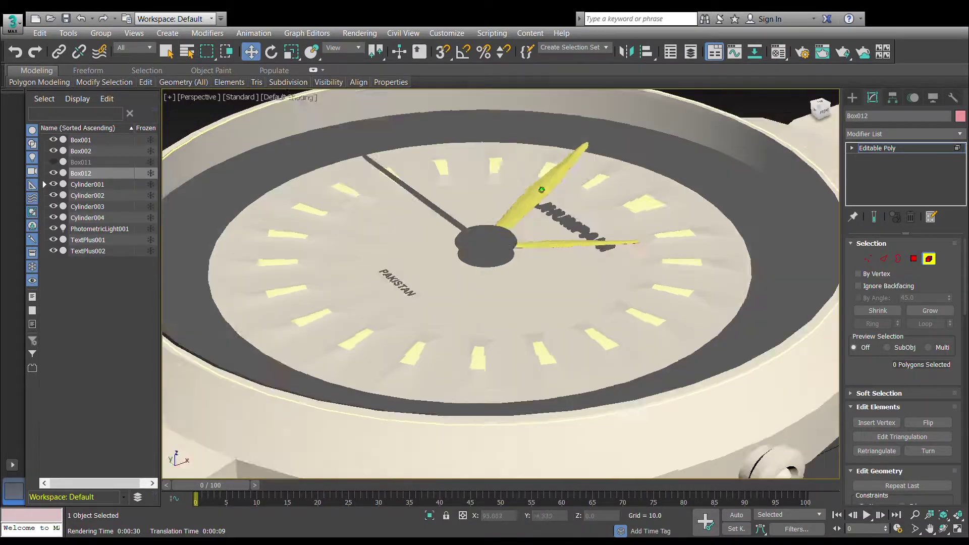
{"action": "middle_click_drag", "start_coordinate": [542, 190], "coordinate": [629, 232], "text": "alt"}
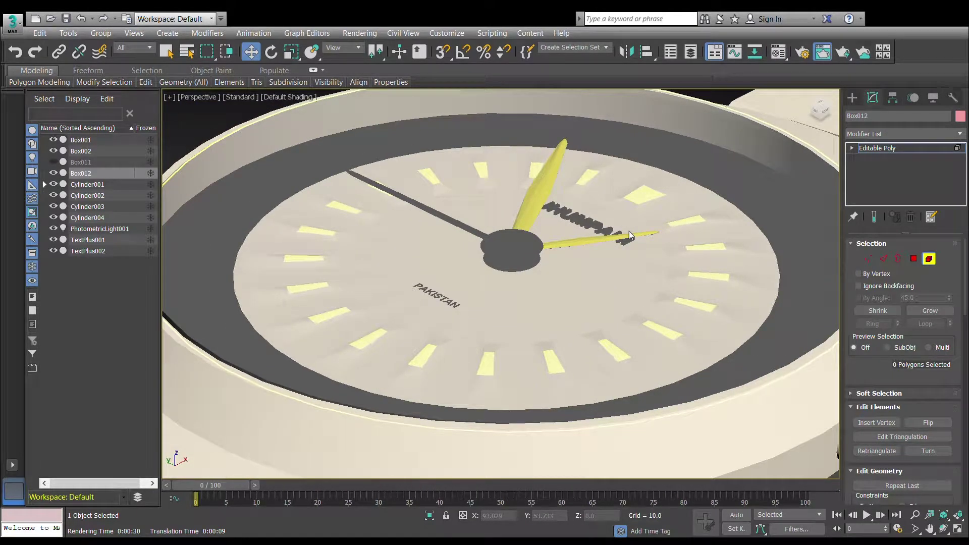
{"action": "scroll", "coordinate": [517, 126], "scroll_direction": "down", "scroll_amount": 5}
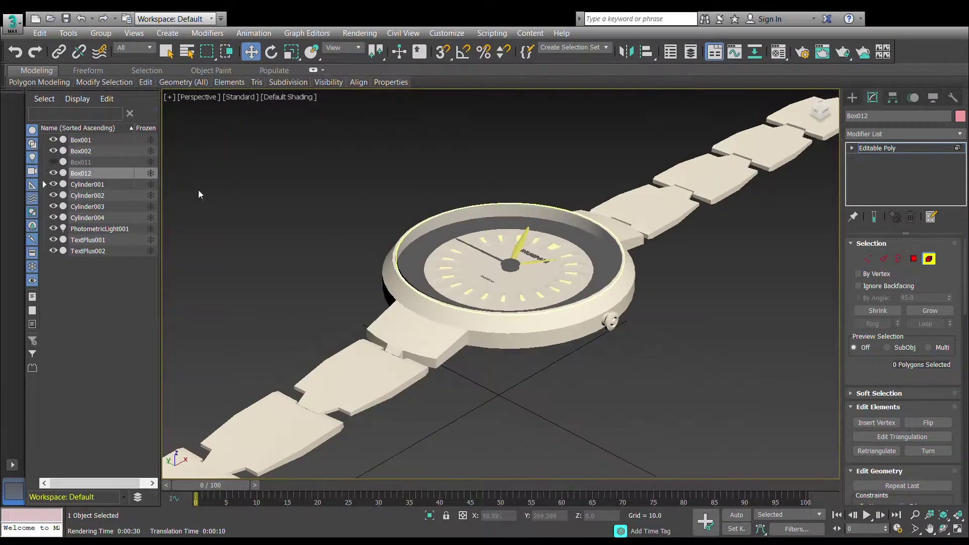
{"action": "left_click", "coordinate": [447, 261]}
{"action": "left_click", "coordinate": [88, 207]}
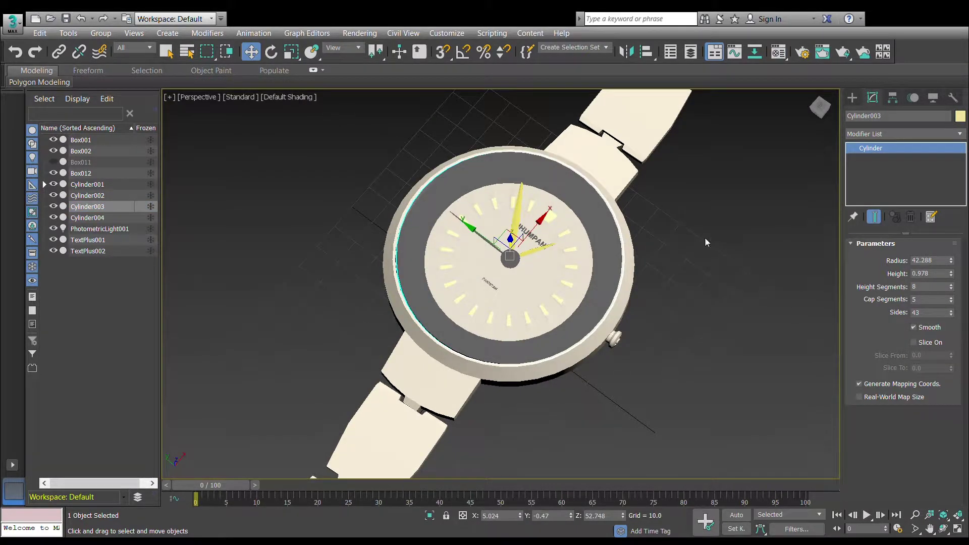
- Select the watch case mesh as a whole element and view the entire watch
{"action": "middle_click_drag", "start_coordinate": [705, 243], "coordinate": [529, 228], "text": "alt"}
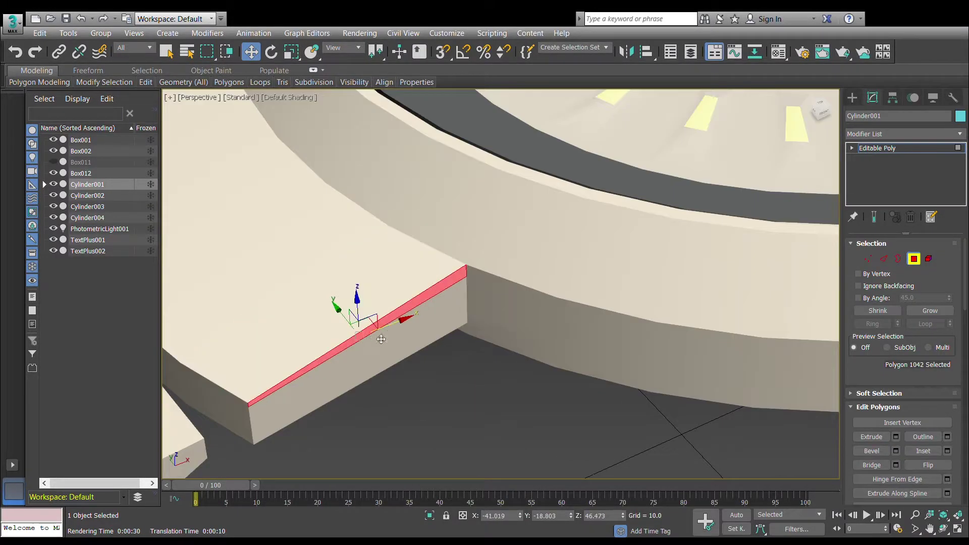
{"action": "scroll", "coordinate": [392, 335], "scroll_direction": "down", "scroll_amount": 3}
{"action": "scroll", "coordinate": [392, 336], "scroll_direction": "down", "scroll_amount": 3}
{"action": "key", "text": "5"}
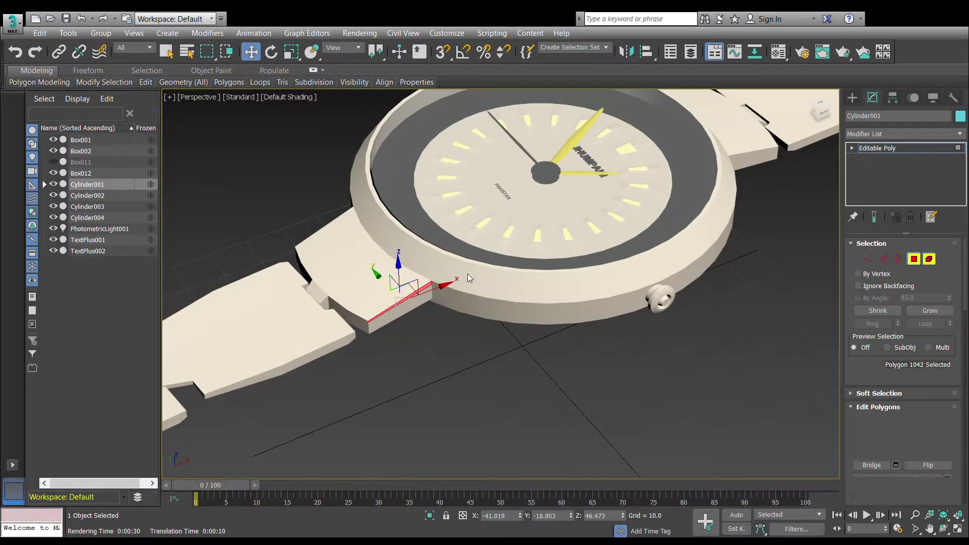
{"action": "left_click", "coordinate": [401, 113]}
{"action": "scroll", "coordinate": [401, 113], "scroll_direction": "up", "scroll_amount": 4}
{"action": "scroll", "coordinate": [404, 112], "scroll_direction": "down", "scroll_amount": 3}
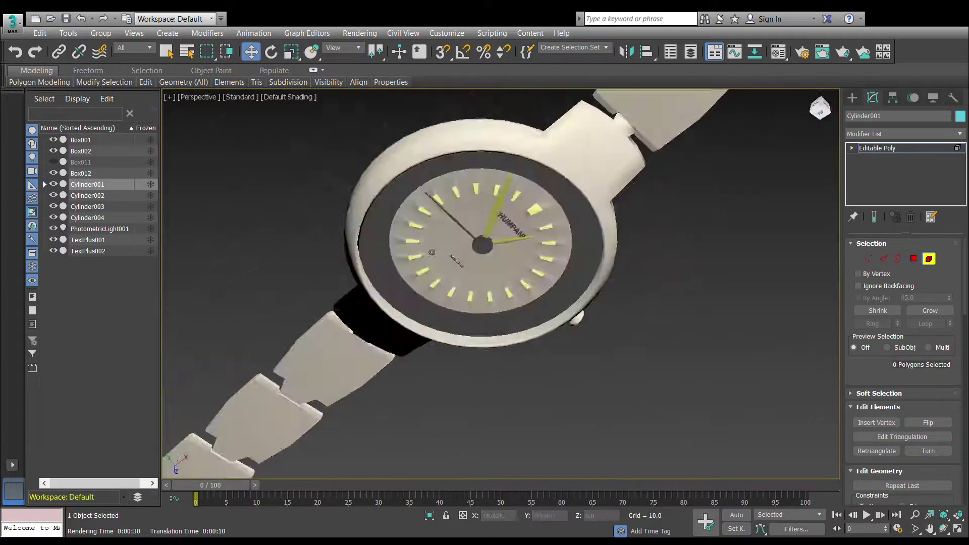
{"action": "mouse_move", "coordinate": [404, 112]}
{"action": "middle_mouse_down", "text": "alt"}
{"action": "mouse_move", "coordinate": [455, 202]}
{"action": "mouse_move", "coordinate": [535, 237]}
{"action": "middle_mouse_up", "text": "alt"}
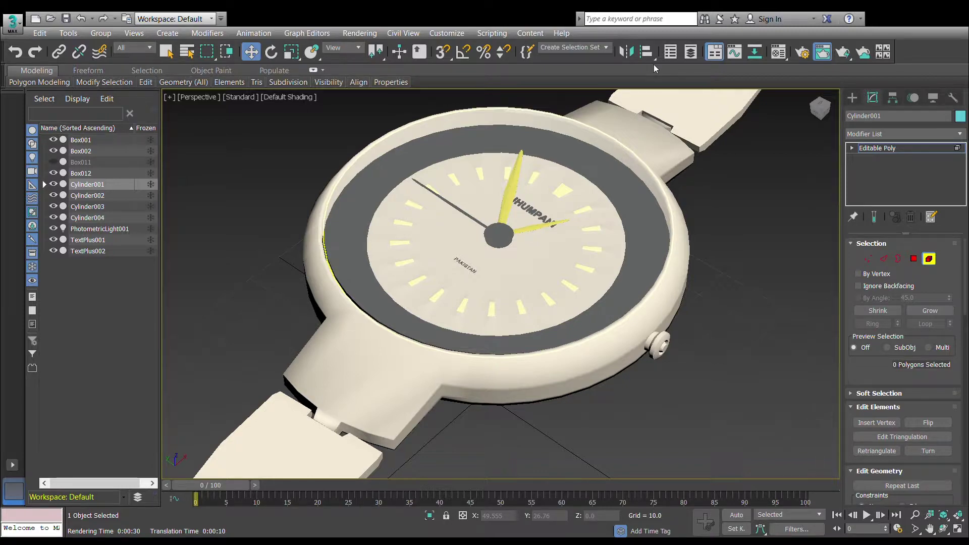
- Select a case rim polygon, extend it around the rim loop, then clear it
{"action": "left_click", "coordinate": [346, 216]}
{"action": "key", "text": "4"}
{"action": "left_click", "coordinate": [426, 144]}
{"action": "mouse_move", "coordinate": [346, 216]}
{"action": "middle_mouse_down", "text": "alt"}
{"action": "mouse_move", "coordinate": [426, 144]}
{"action": "mouse_move", "coordinate": [483, 393]}
{"action": "mouse_move", "coordinate": [567, 222]}
{"action": "middle_mouse_up", "text": "alt"}
{"action": "key", "text": "r"}
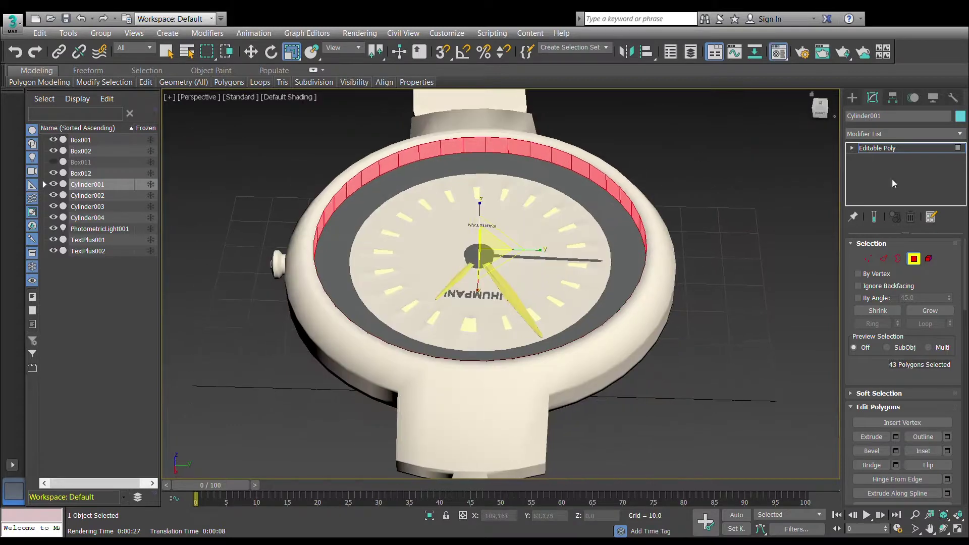
{"action": "left_click", "coordinate": [567, 222]}
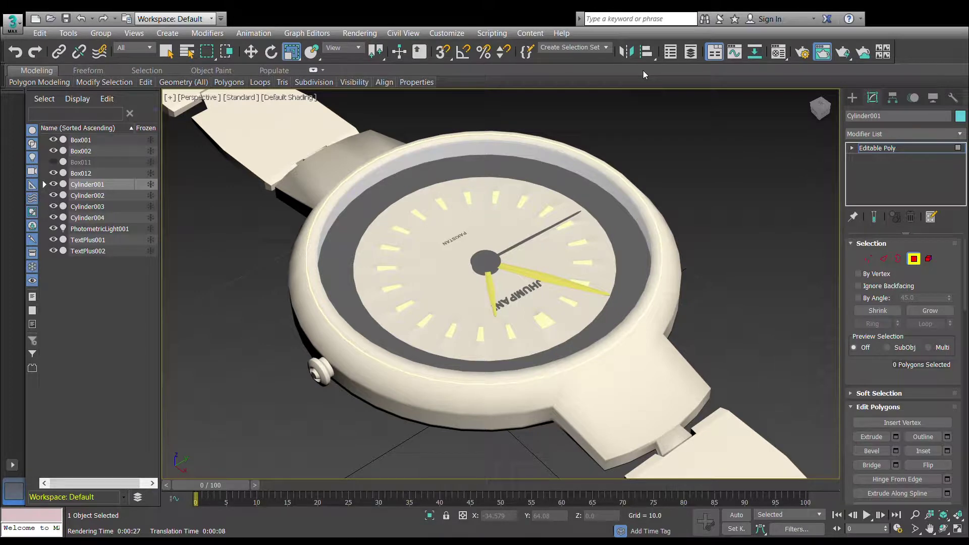
- Select the full inner bezel ring of faces and switch to moving it
{"action": "middle_click_drag", "start_coordinate": [643, 96], "coordinate": [658, 154], "text": "alt"}
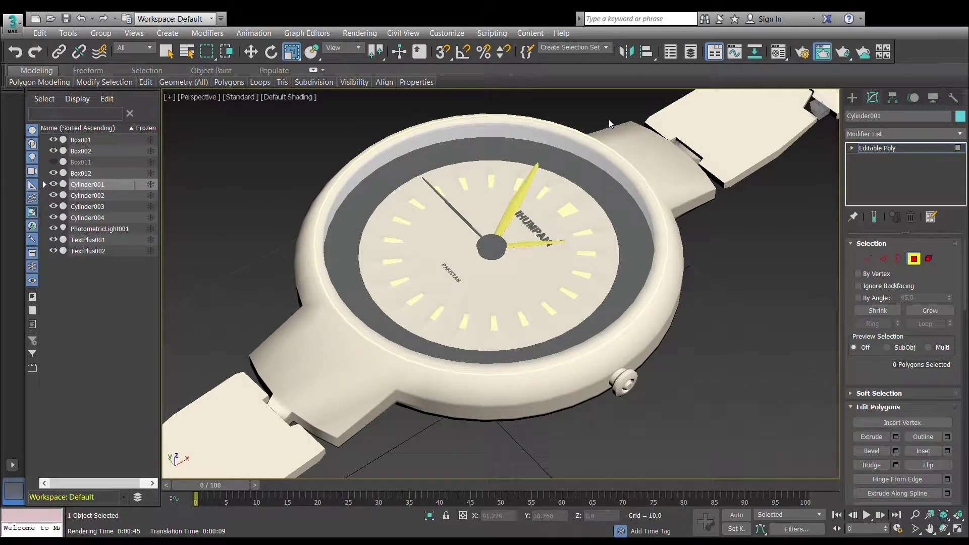
{"action": "left_click", "coordinate": [578, 149]}
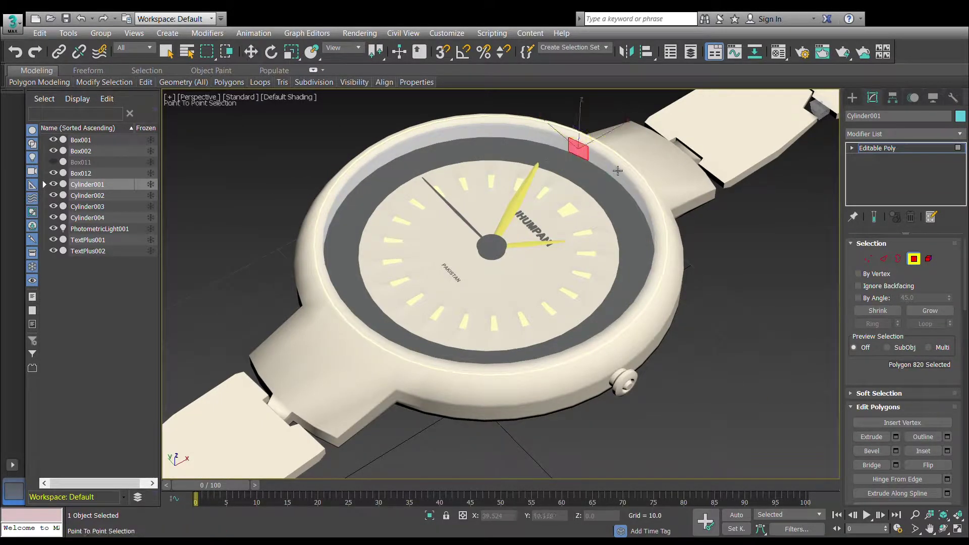
{"action": "left_click", "coordinate": [617, 171]}
{"action": "middle_click_drag", "start_coordinate": [617, 171], "coordinate": [757, 211], "text": "alt"}
{"action": "key", "text": "w"}
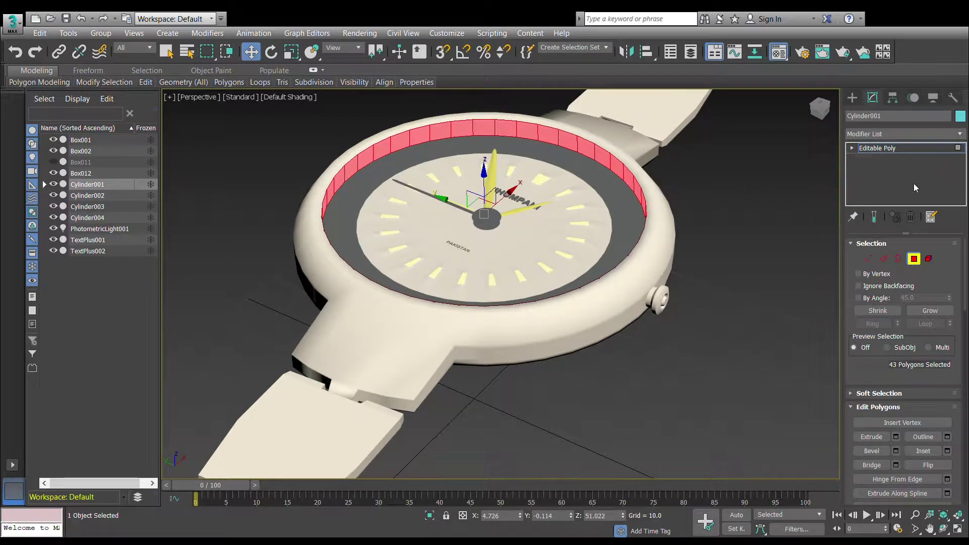
{"action": "left_click", "coordinate": [81, 151]}
- Select each yellow hand in turn so all three hands become dark grey
{"action": "scroll", "coordinate": [545, 207], "scroll_direction": "up", "scroll_amount": 5}
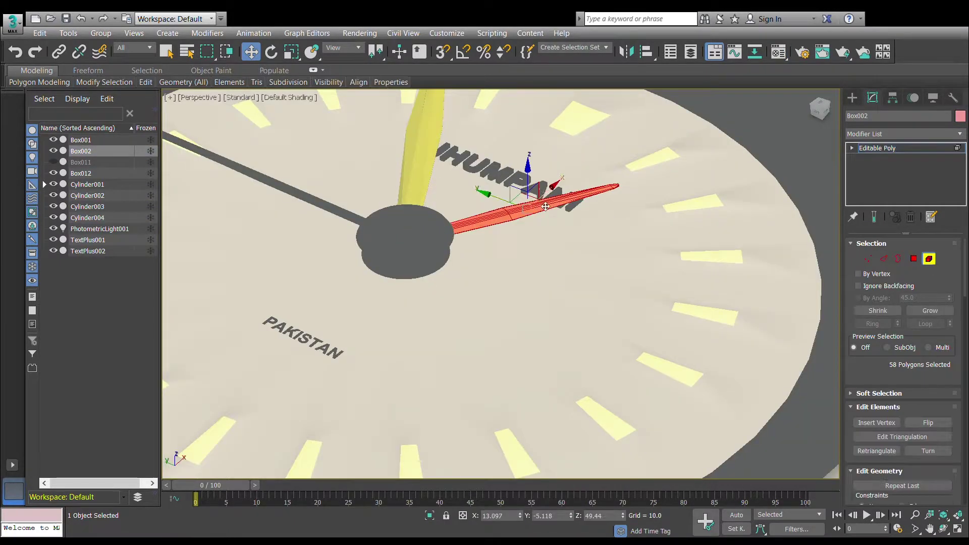
{"action": "left_click", "coordinate": [426, 163]}
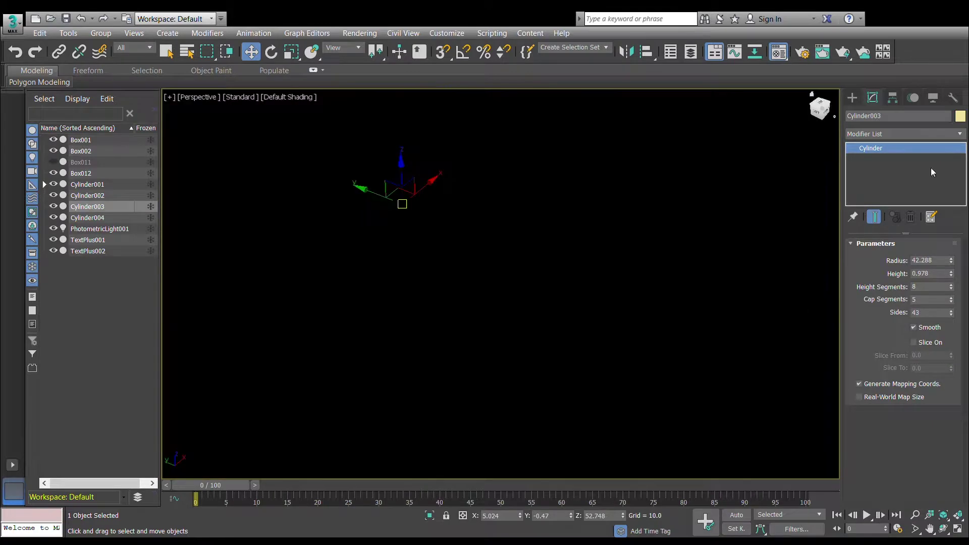
{"action": "key", "text": "ctrl+z"}
{"action": "key", "text": "ctrl+y"}
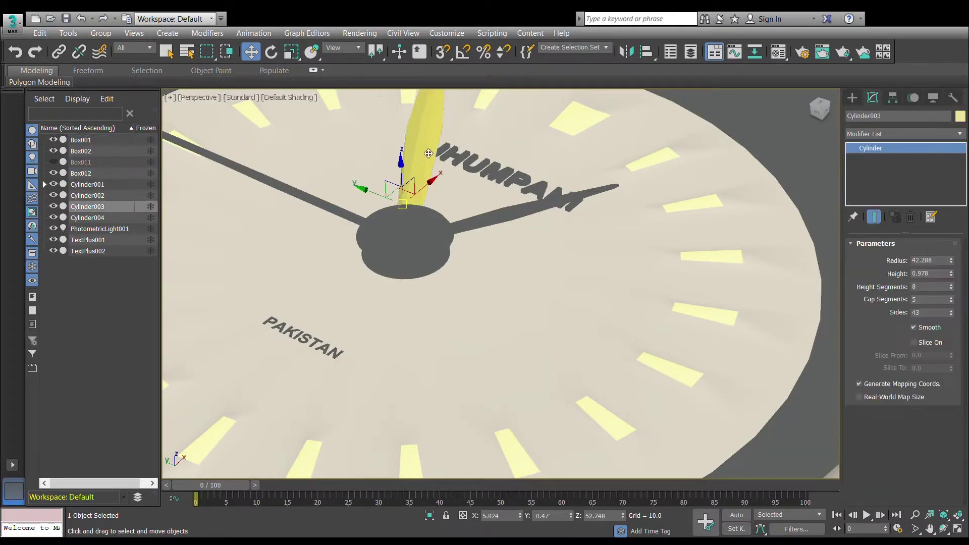
{"action": "key", "text": "ctrl+z"}
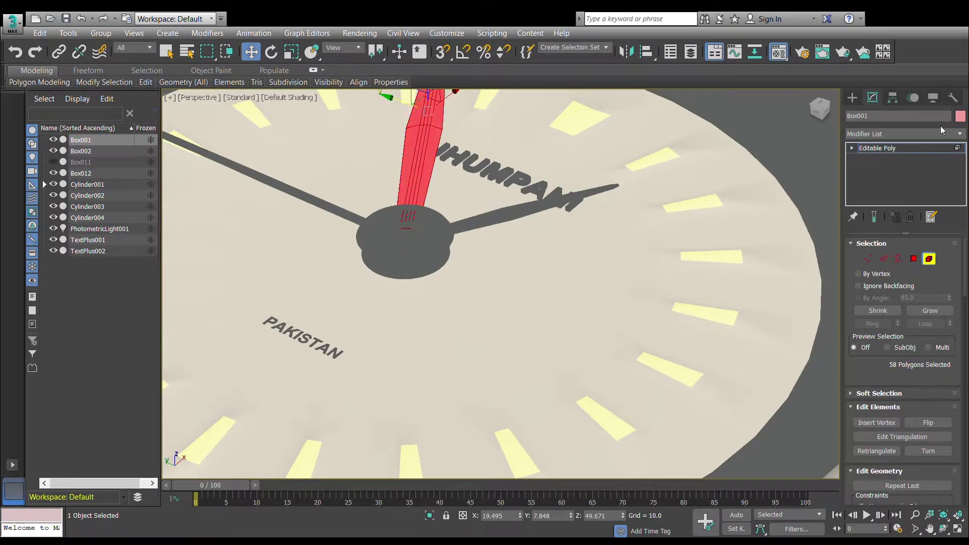
{"action": "key", "text": "ctrl+z"}
{"action": "scroll", "coordinate": [588, 210], "scroll_direction": "down", "scroll_amount": 5}
{"action": "middle_click_drag", "start_coordinate": [588, 210], "coordinate": [579, 198]}
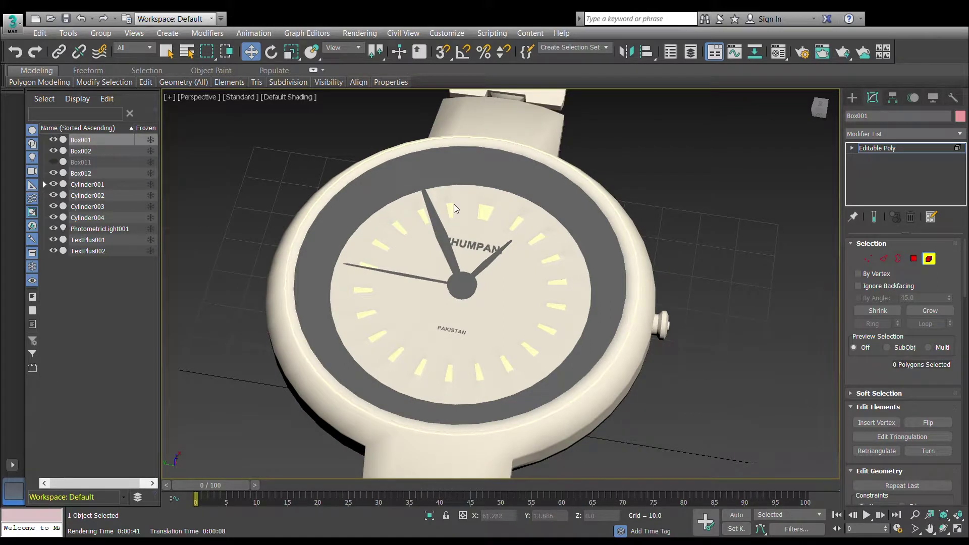
- Replace the TextPlus001 text JHUMPANI with ROLEX
{"action": "left_click", "coordinate": [482, 245]}
{"action": "left_click", "coordinate": [81, 128]}
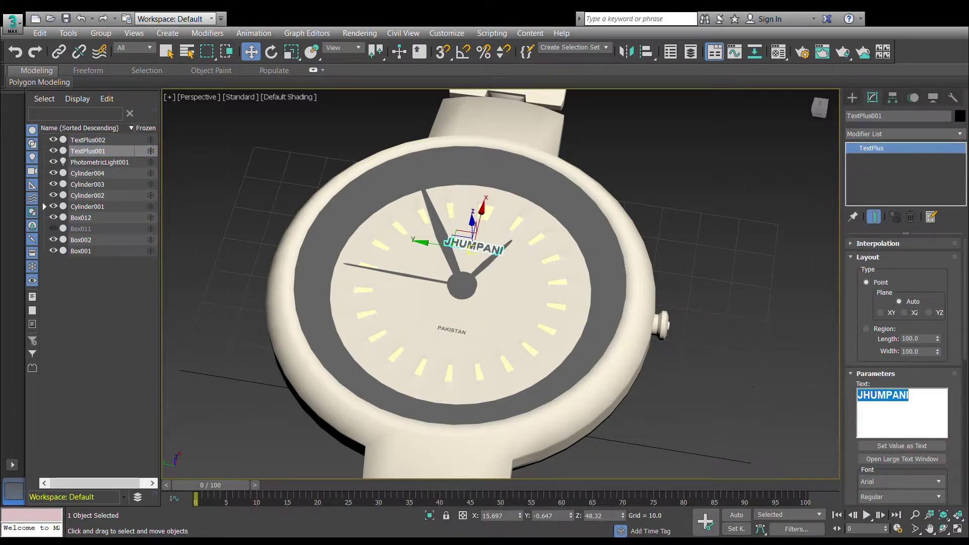
{"action": "type", "text": "ROLEX"}
{"action": "left_click", "coordinate": [87, 195]}
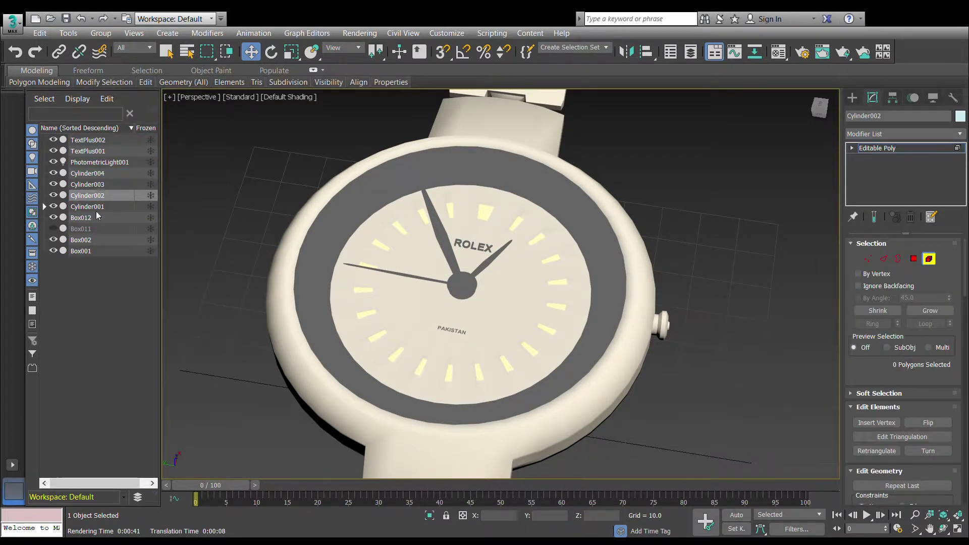
{"action": "left_click", "coordinate": [80, 218]}
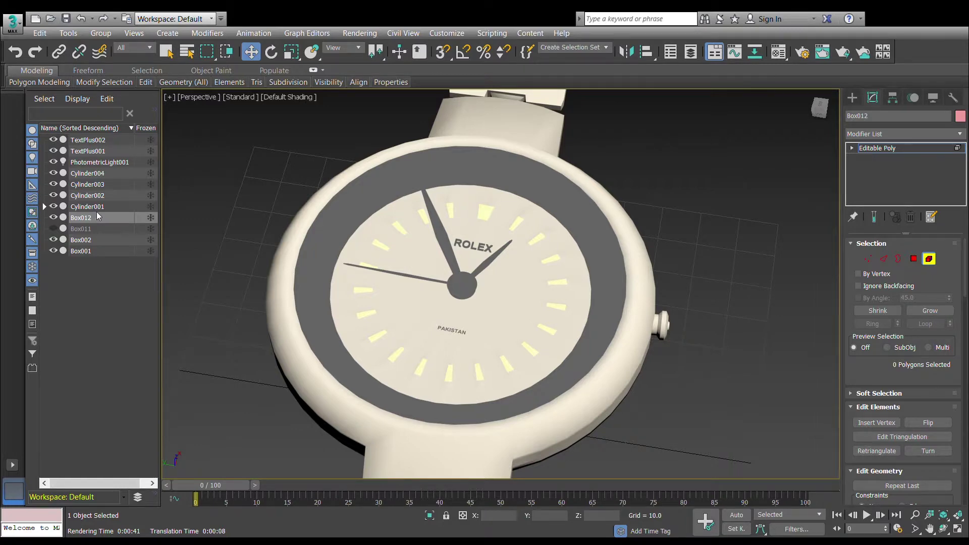
{"action": "middle_click_drag", "start_coordinate": [751, 153], "coordinate": [588, 173], "text": "alt"}
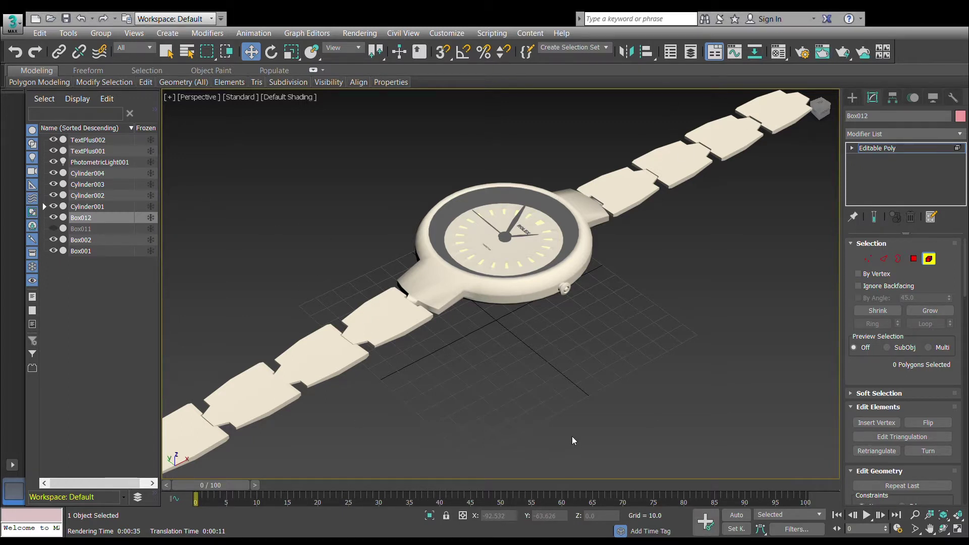
{"action": "middle_click_drag", "start_coordinate": [656, 277], "coordinate": [540, 276], "text": "alt"}
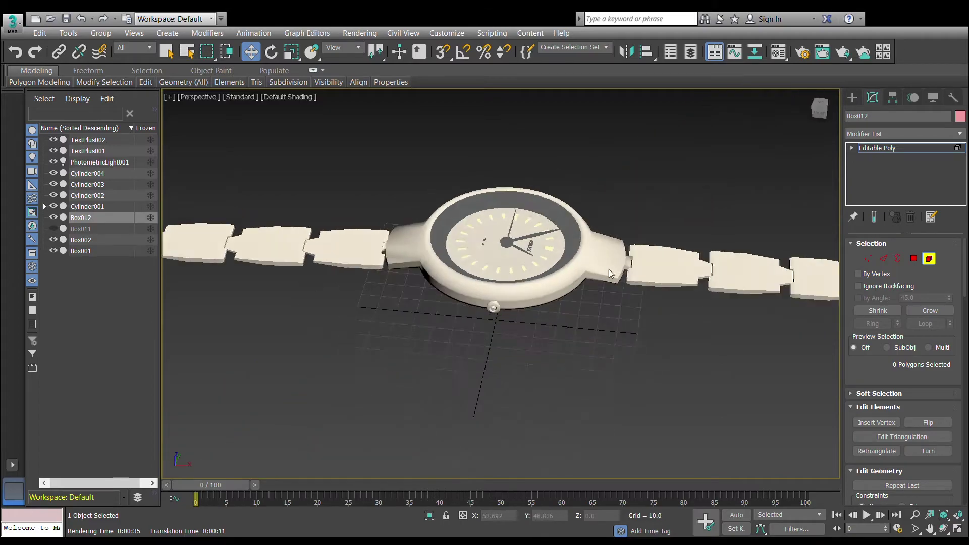
{"action": "left_click", "coordinate": [87, 195]}
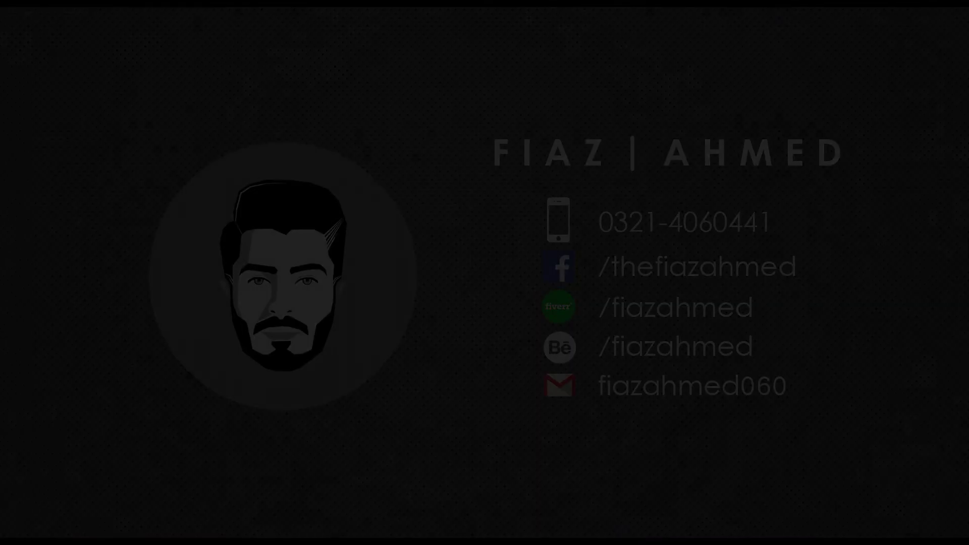